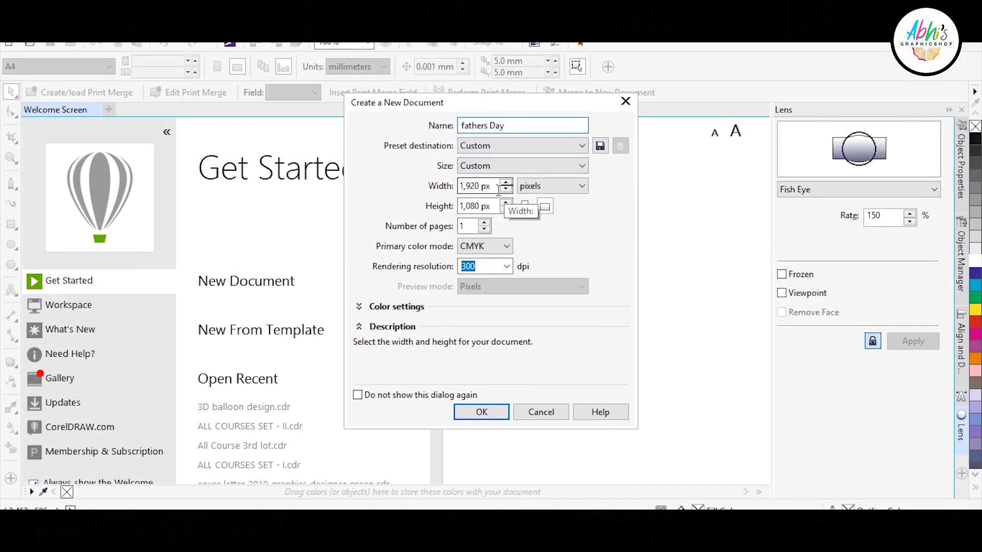
Create the 1920 × 1080 px document named 'fathers Day'
click(481, 412)
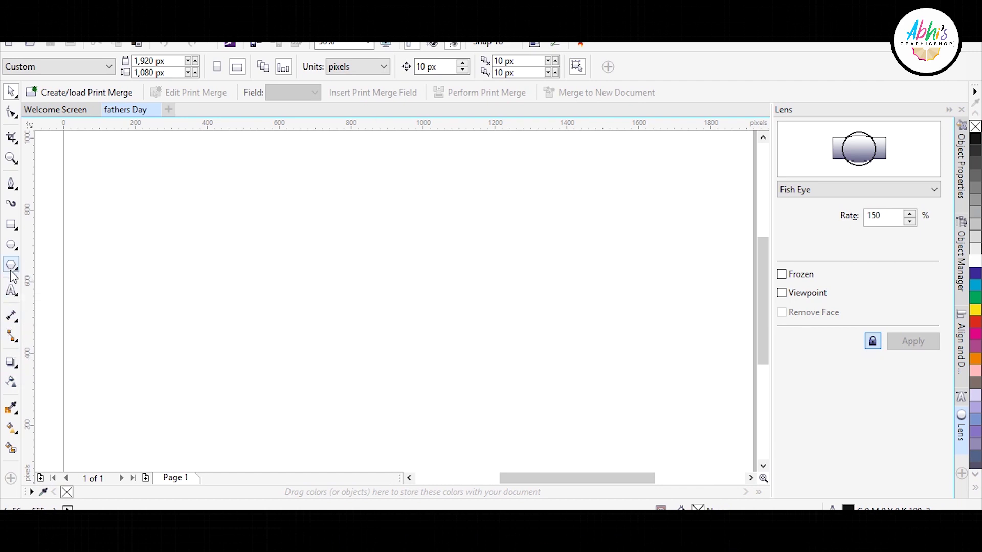
Draw two touching circles near the page centre
click(11, 245)
drag(348, 263, 424, 340)
drag(347, 302, 415, 302)
Draw a closed swirling curl starting and ending at the left circle's edge
click(11, 183)
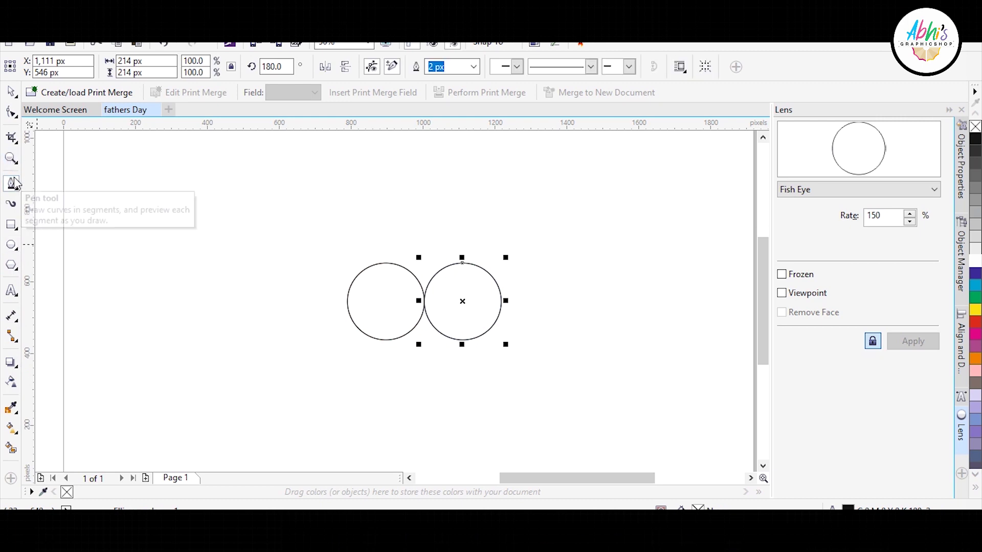
click(363, 270)
drag(281, 342, 271, 339)
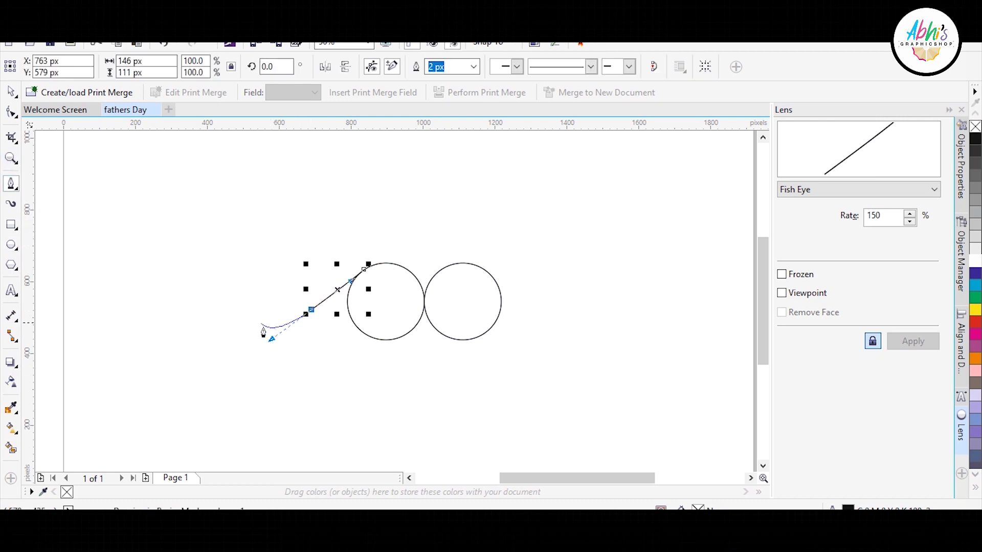
drag(245, 259, 219, 264)
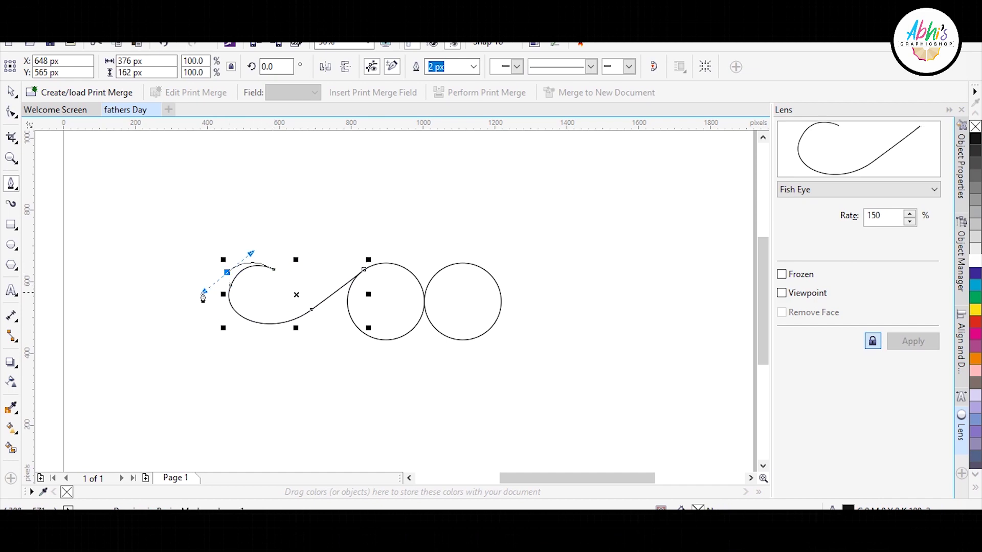
drag(203, 298, 202, 300)
drag(298, 377, 297, 376)
drag(403, 335, 429, 309)
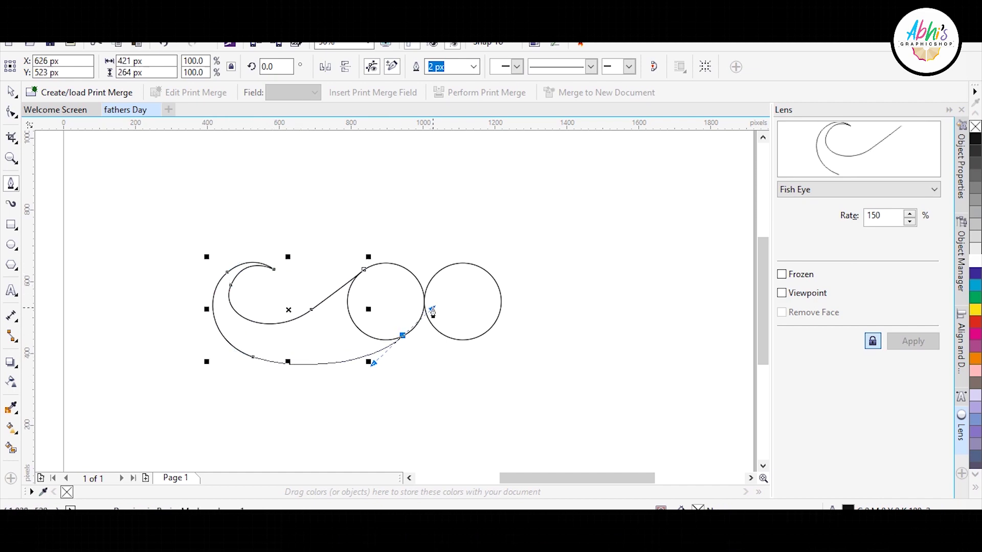
click(364, 270)
Weld the curl and the left circle into one shape
click(11, 92)
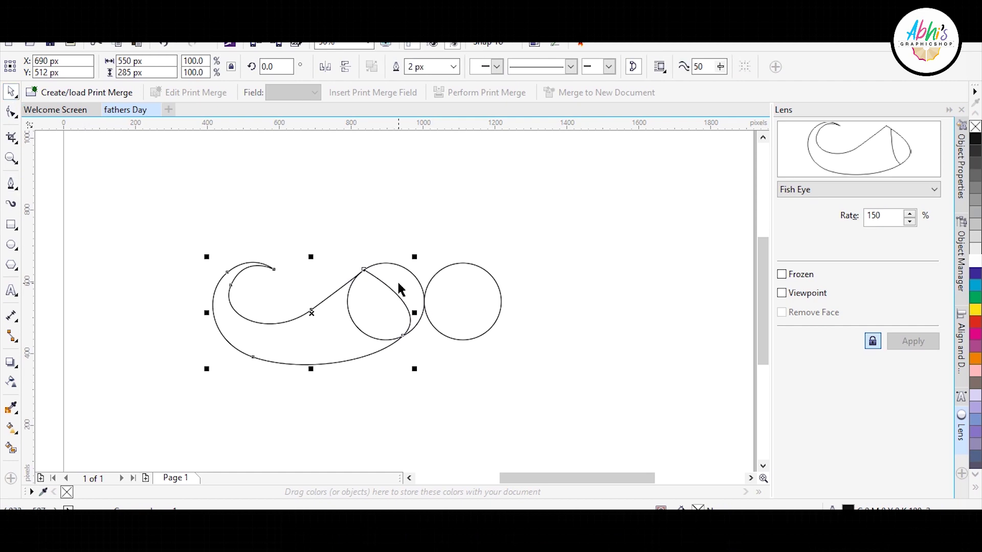
shift+click(414, 277)
click(381, 71)
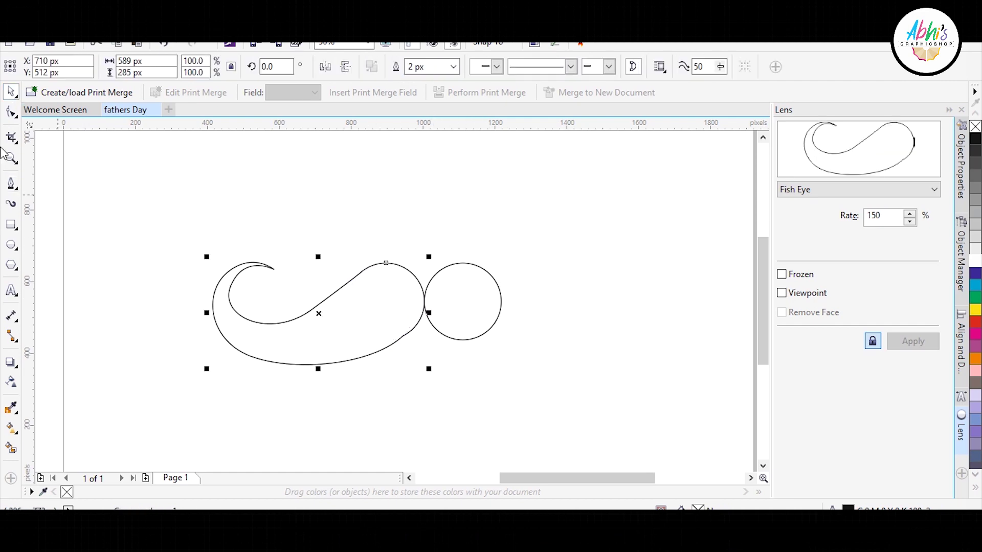
Reshape the lower curve of the welded curl by editing its nodes
key(F10)
scroll(403, 338, up, 2)
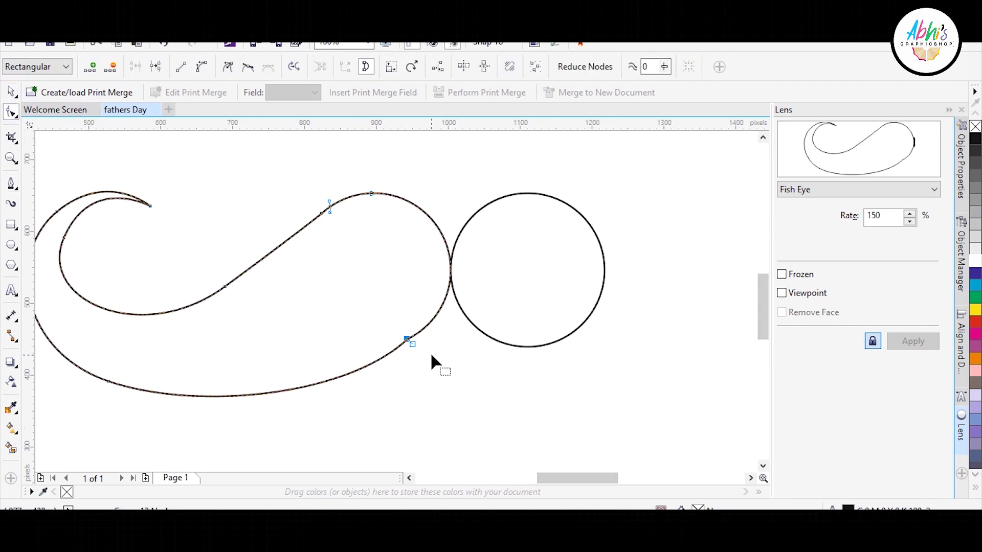
scroll(525, 360, down, 2)
scroll(292, 366, up, 2)
drag(454, 453, 449, 449)
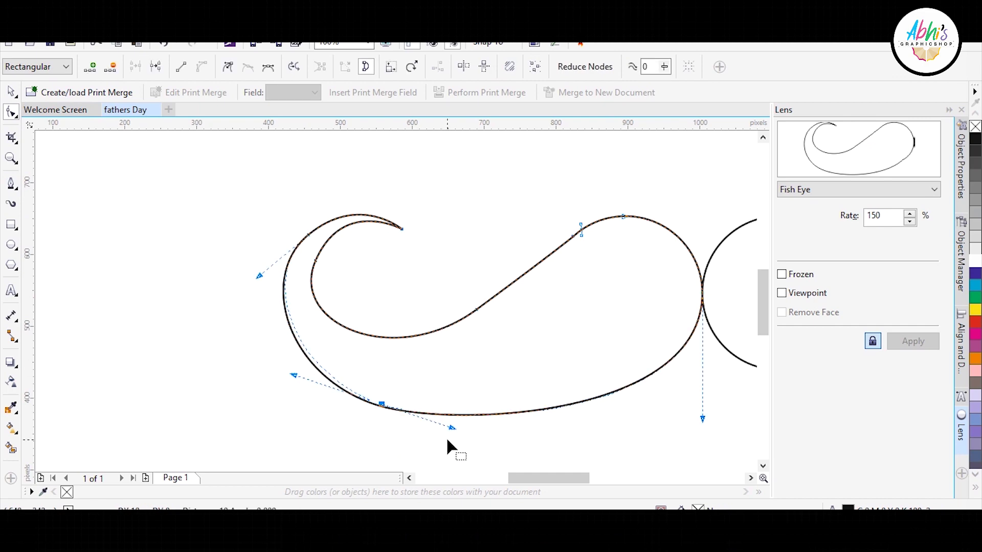
drag(701, 416, 608, 430)
key(ctrl+z)
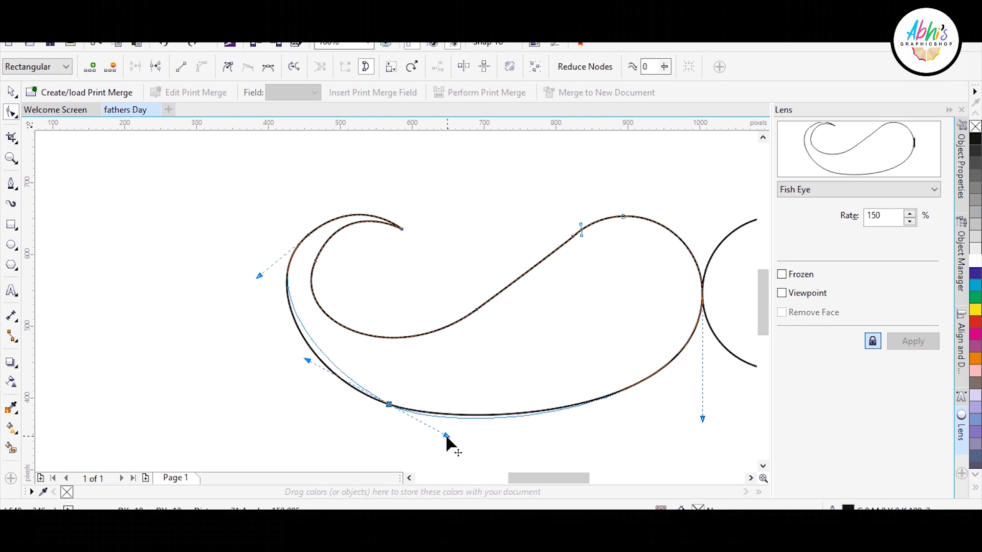
Round the curl's bottom and smooth its outer bend with node adjustments
drag(459, 428, 464, 448)
key(ctrl+z)
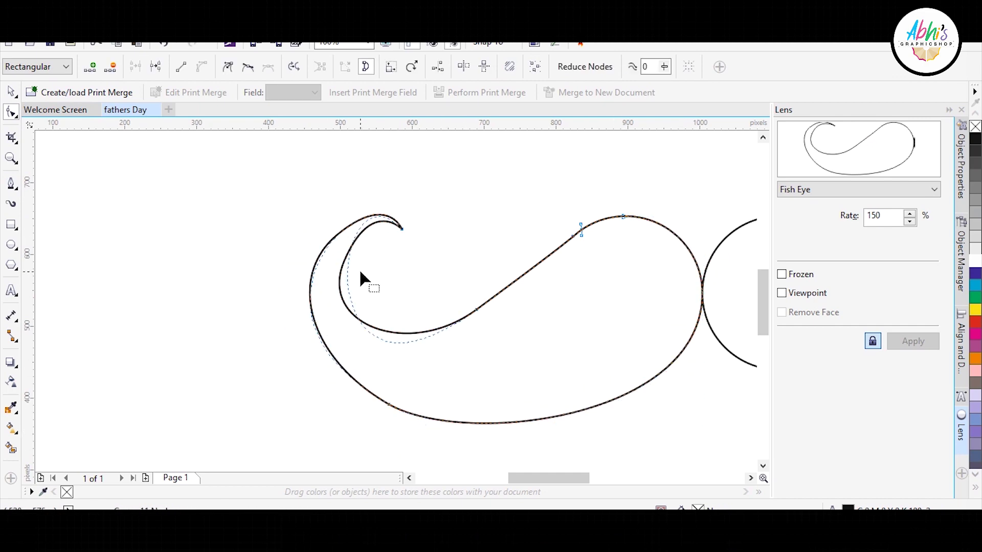
key(ctrl+z)
key(ctrl+z)
drag(344, 433, 379, 416)
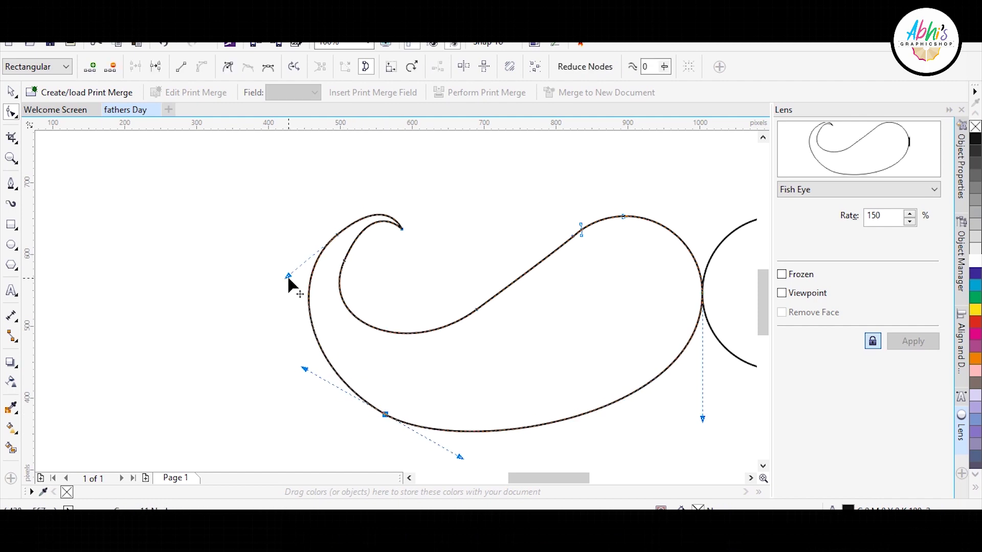
drag(300, 281, 344, 280)
scroll(428, 274, down, 2)
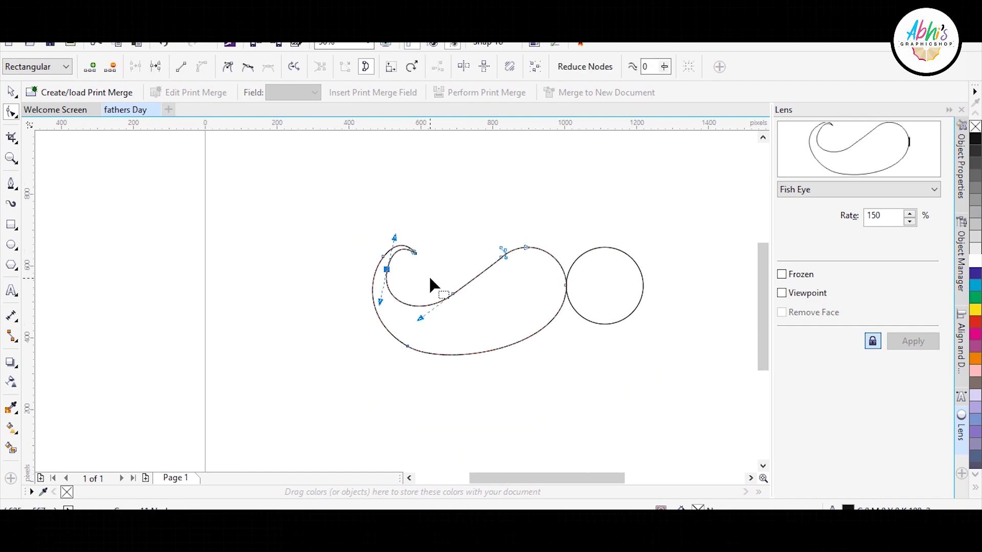
Delete the leftover right circle and select the paisley curl
key(space)
click(642, 289)
key(Delete)
click(552, 306)
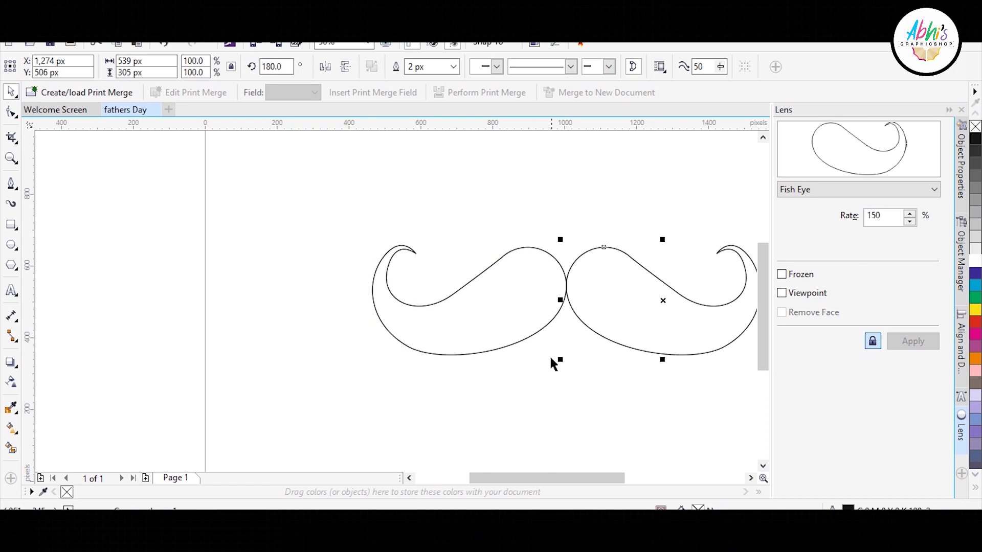
Give the whole mustache a down-right drop shadow with feathering 5 and opacity 10
key(ctrl+a)
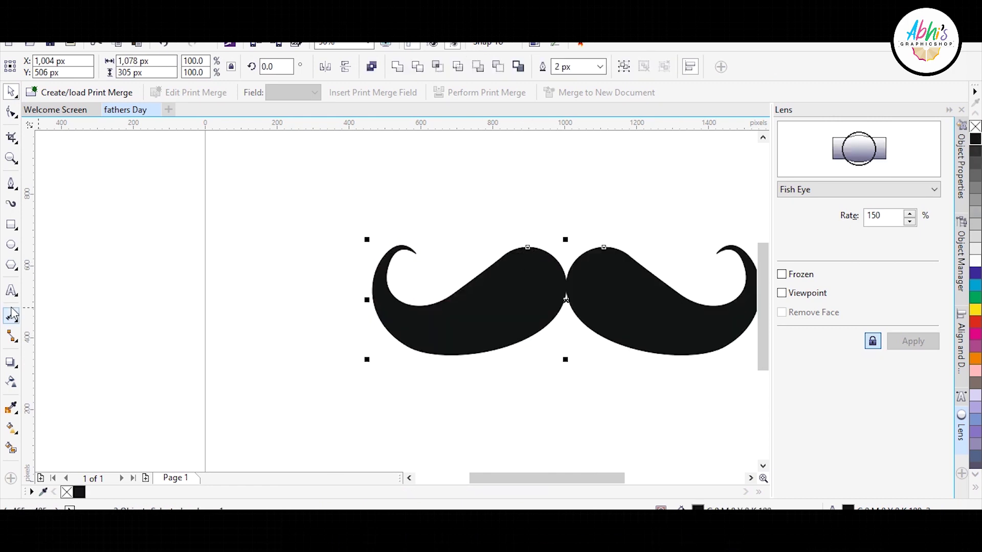
click(11, 364)
drag(565, 301, 605, 367)
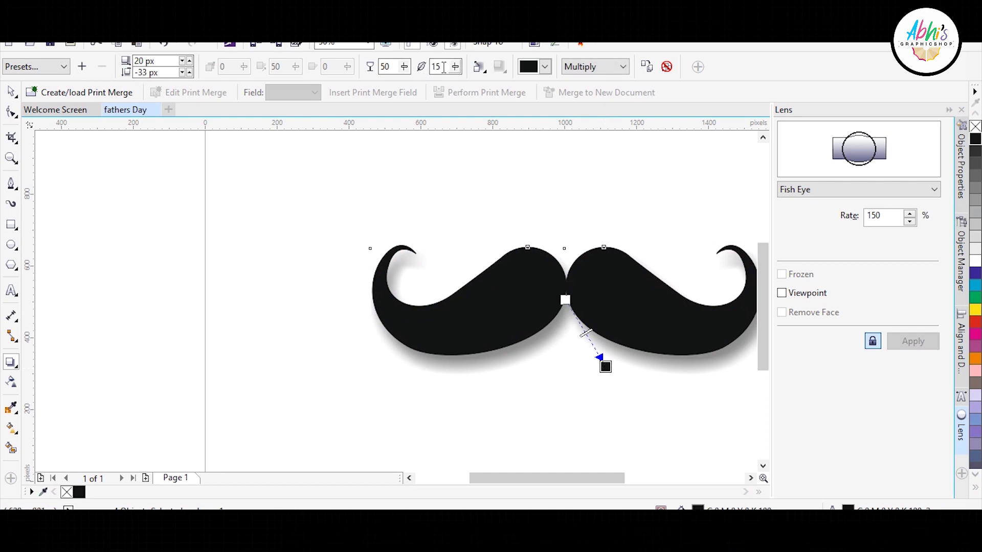
text(5)
key(Return)
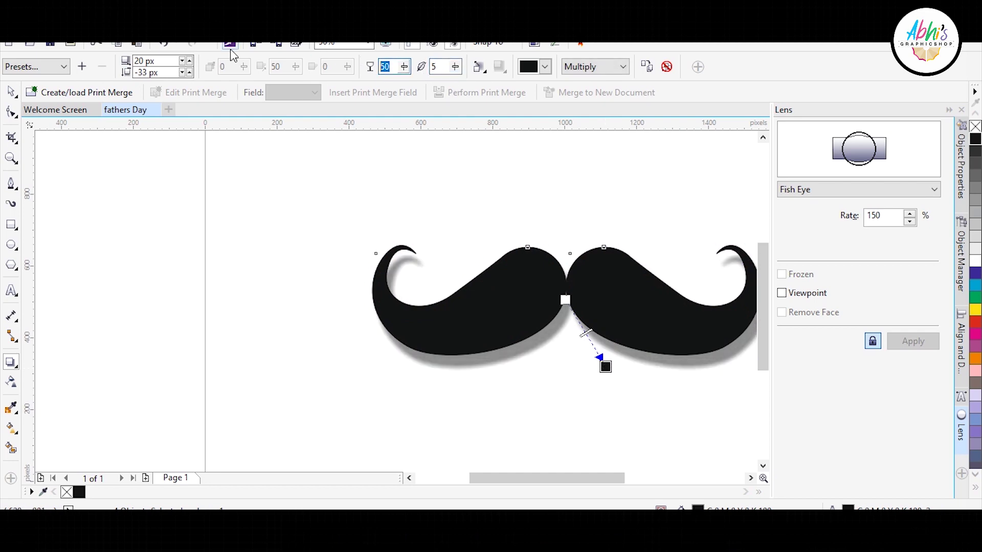
text(10)
key(Return)
text(15)
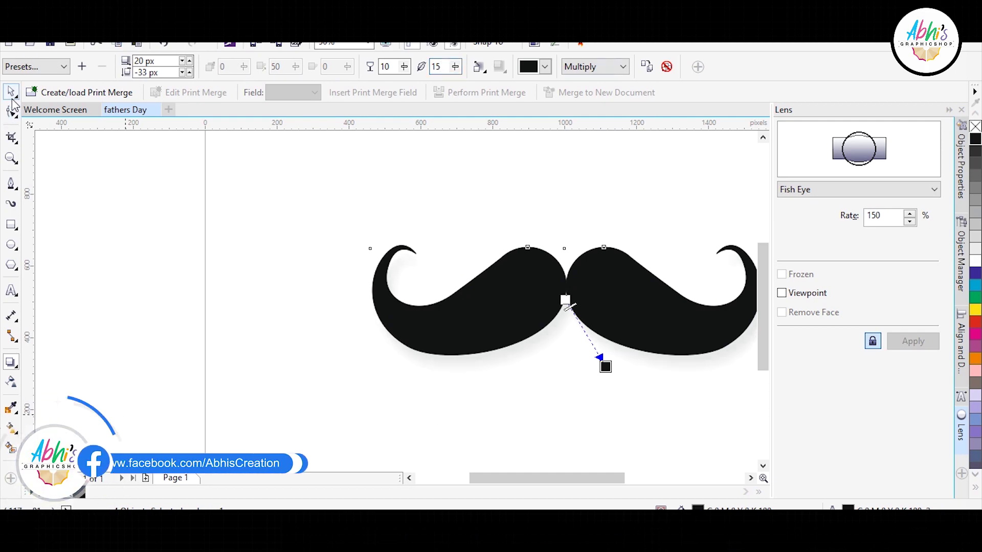
click(346, 276)
scroll(346, 276, down, 2)
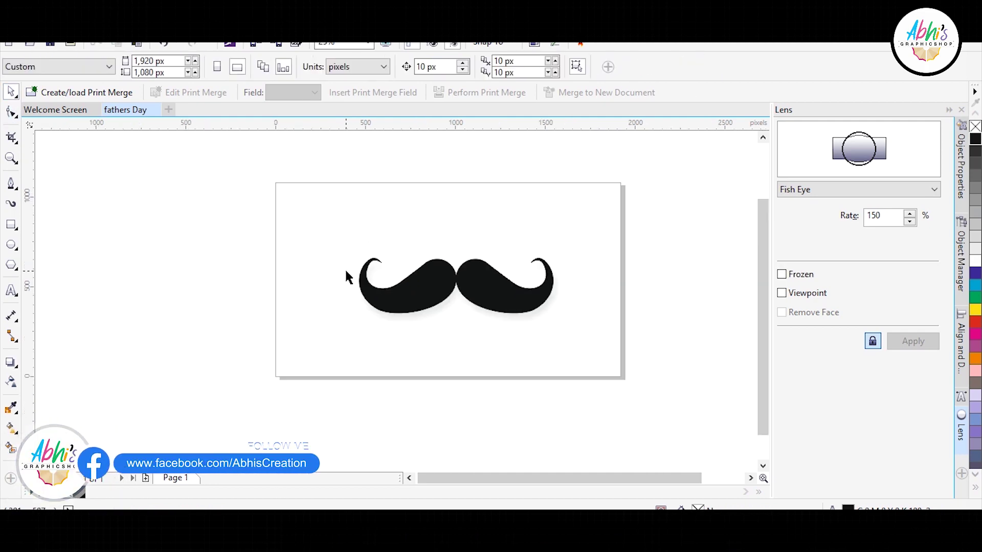
Add a page-sized cyan rectangle and give it an elliptical gradient fill
double_click(10, 225)
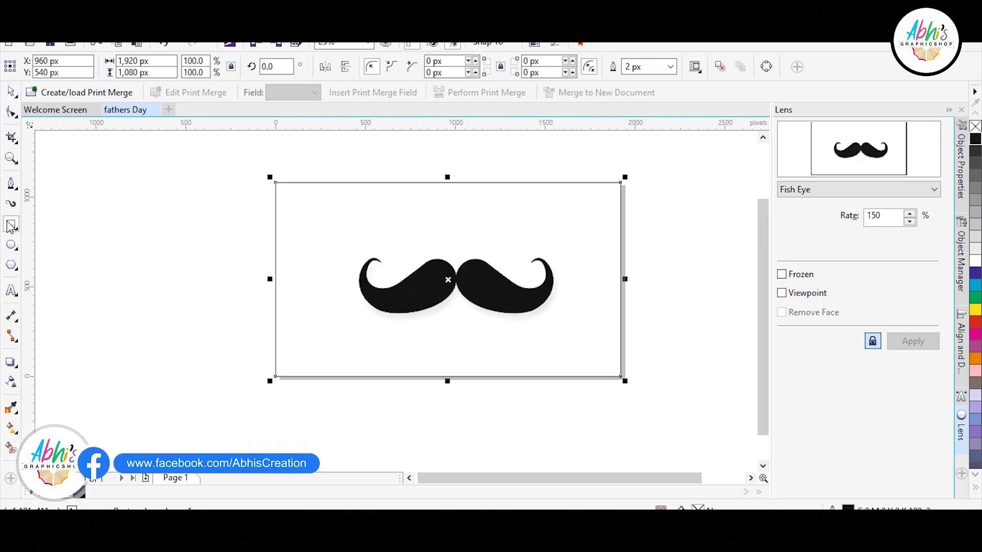
click(976, 284)
click(12, 428)
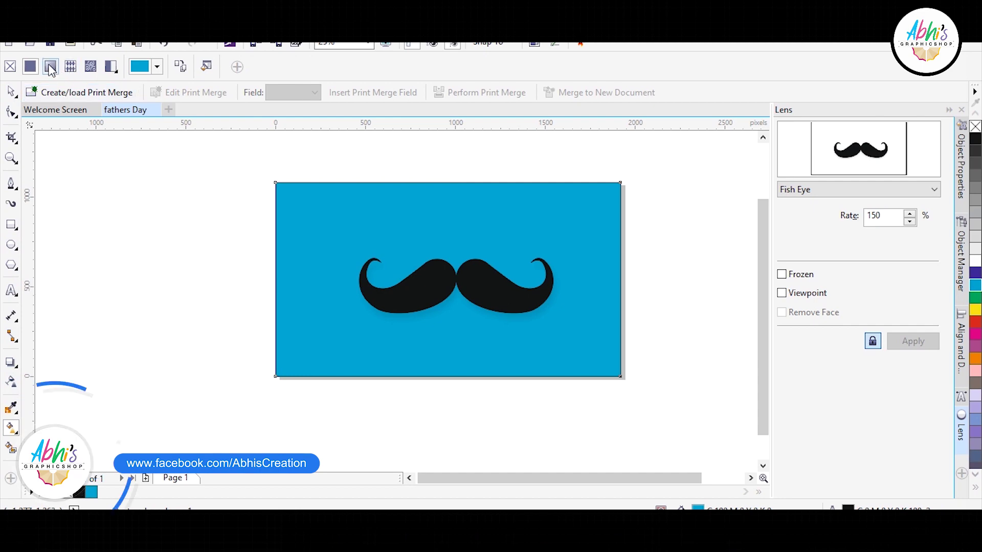
click(50, 66)
click(140, 67)
Set the gradient's outer stop to darker blue and enlarge the gradient ellipse
click(619, 279)
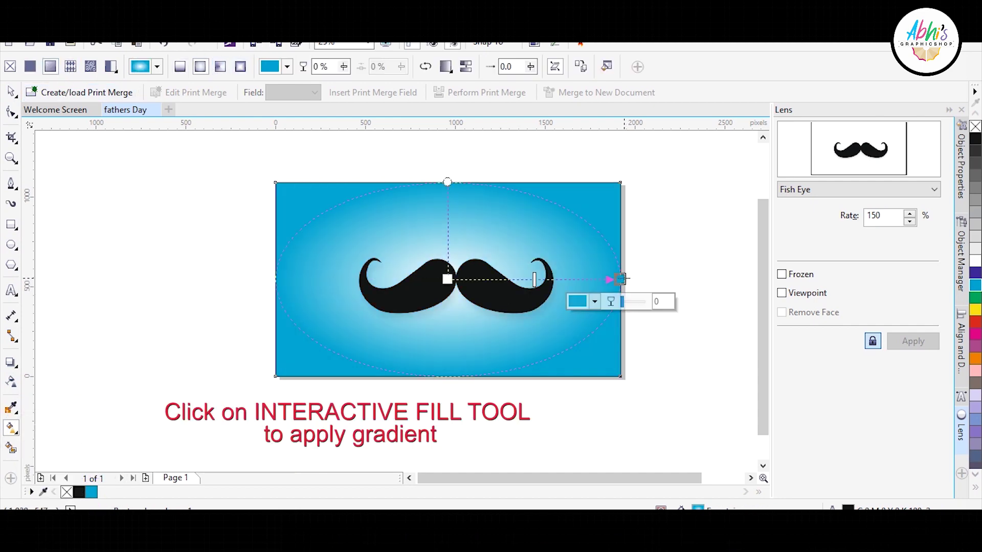
click(595, 302)
click(650, 389)
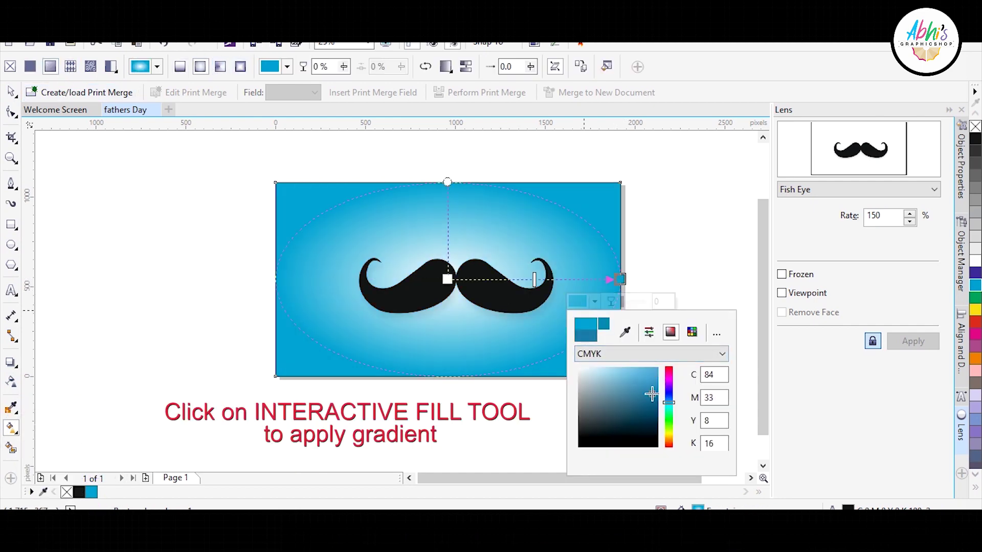
click(644, 243)
drag(447, 181, 447, 147)
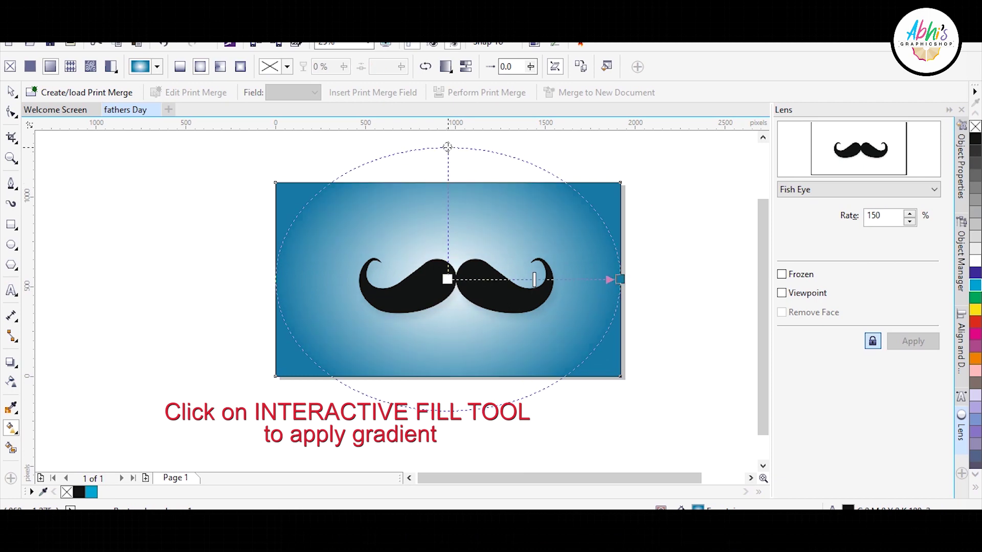
Set the gradient's centre stop to a lighter cyan
click(447, 279)
click(975, 285)
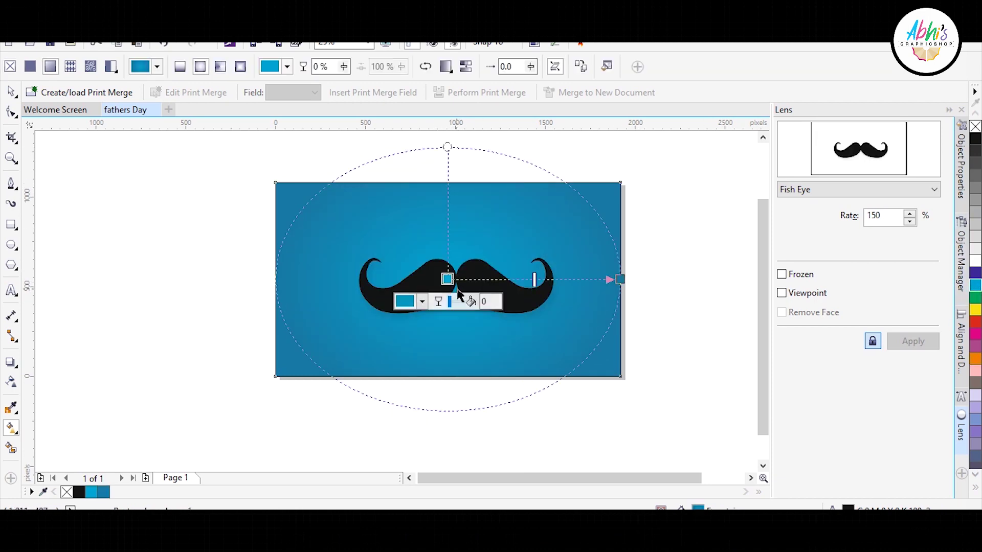
click(422, 301)
drag(439, 361, 437, 367)
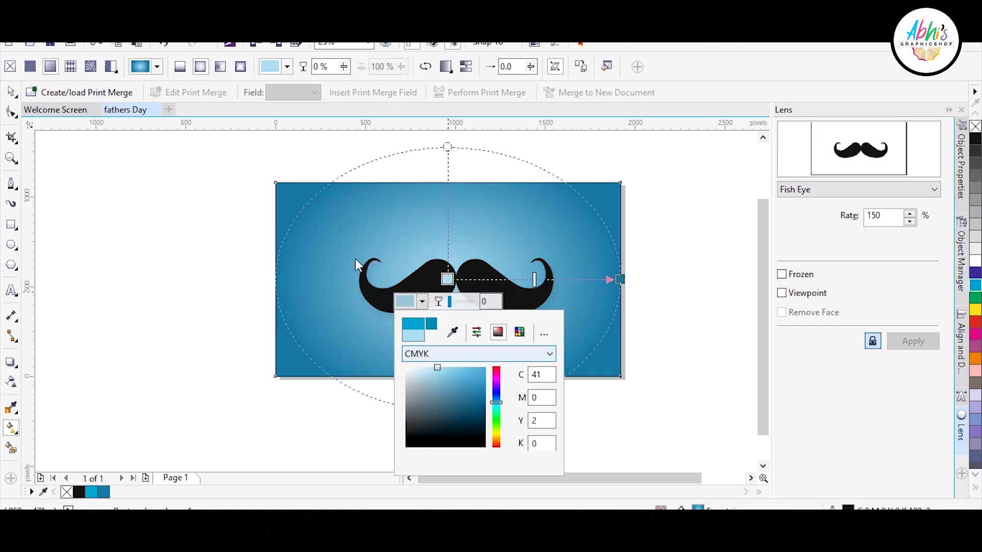
click(13, 91)
Change the outer stop to a deeper blue, then select the whole mustache
click(620, 279)
click(593, 301)
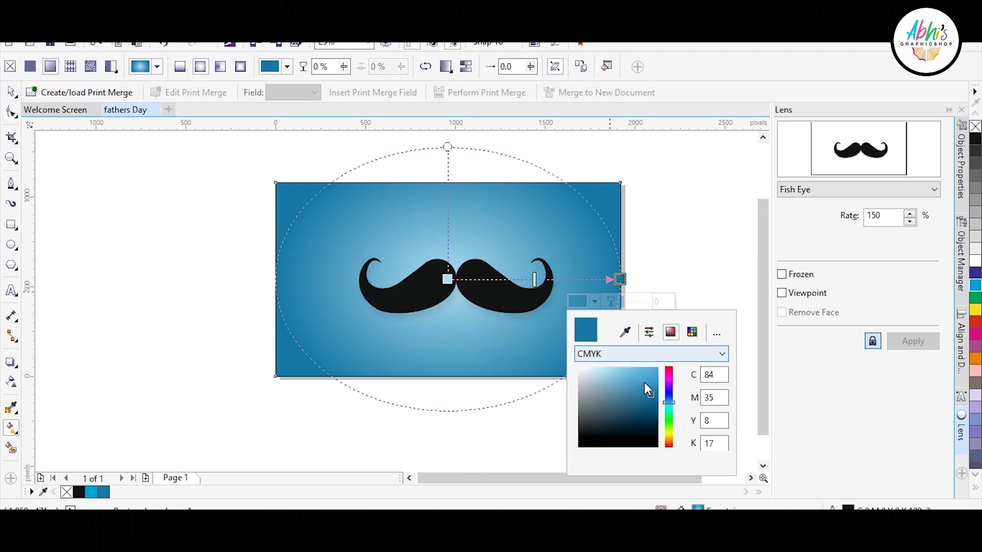
click(650, 386)
click(12, 92)
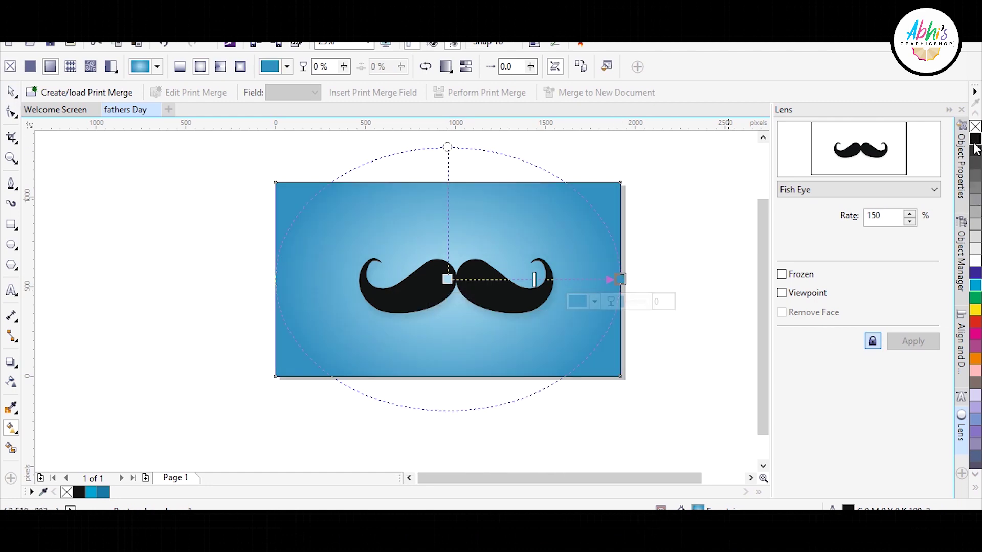
drag(165, 202, 569, 358)
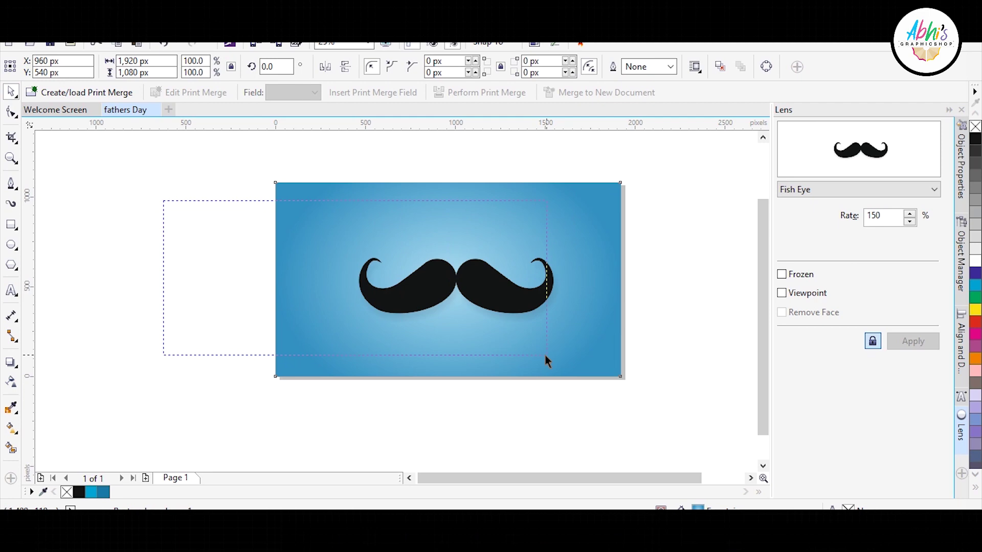
Give the mustache a blue drop shadow pulled down below it
click(574, 255)
scroll(460, 287, up, 2)
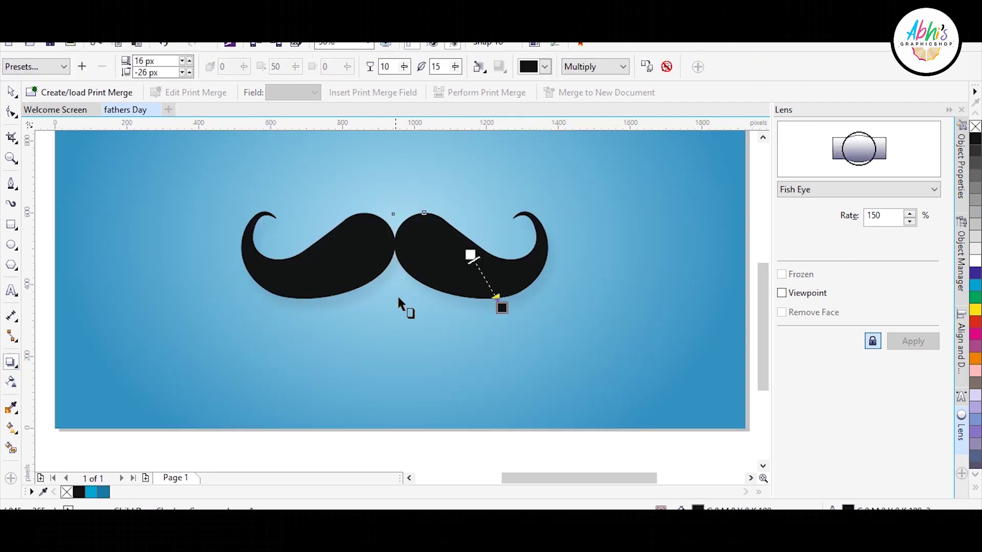
click(545, 67)
click(535, 149)
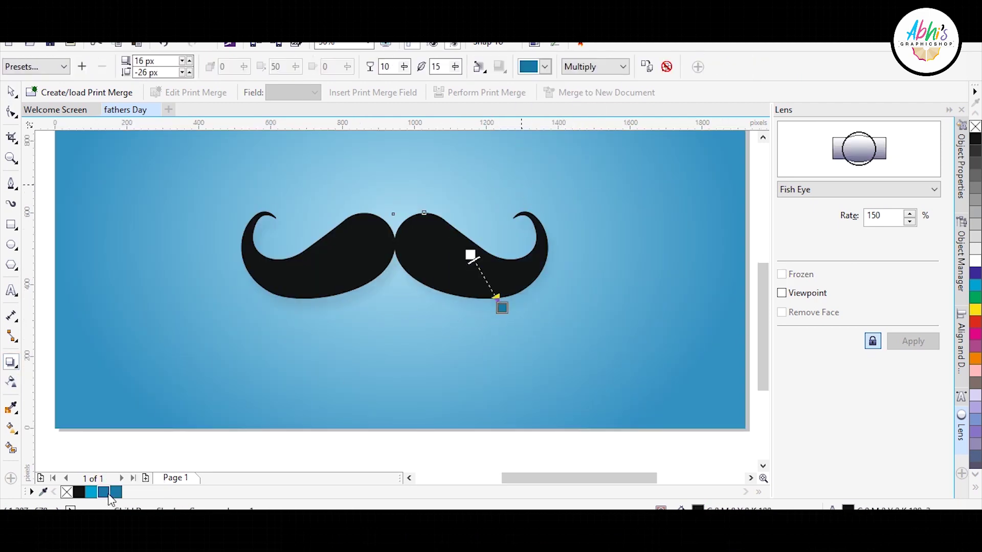
drag(502, 307, 506, 321)
click(378, 308)
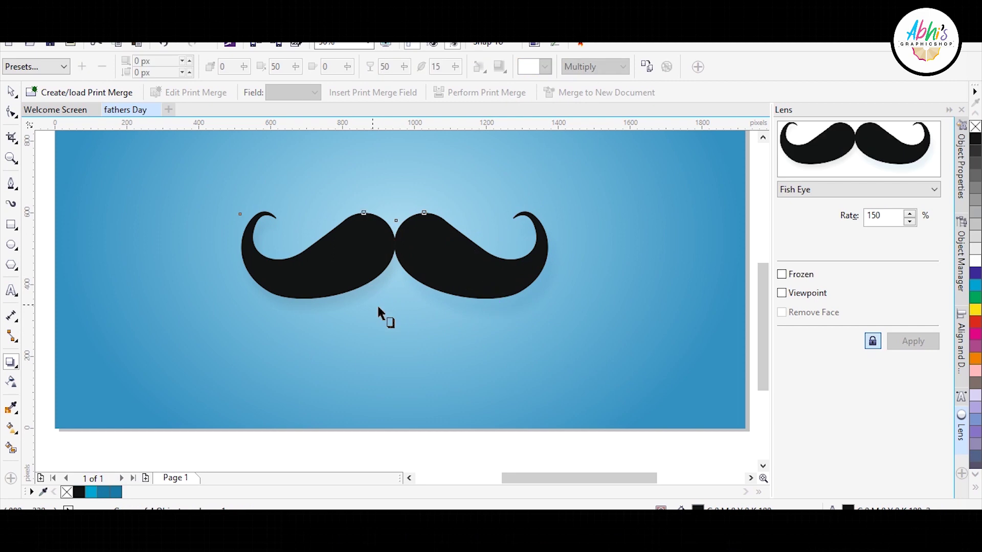
Reselect the mustache and its right half's drop shadow for adjustment
click(11, 92)
click(475, 288)
click(11, 361)
key(space)
click(459, 164)
key(space)
click(470, 254)
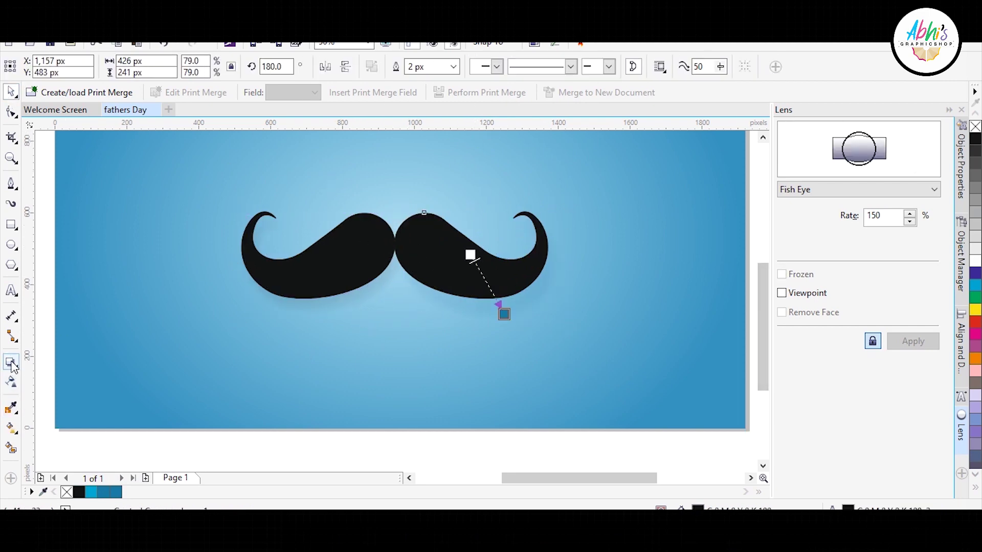
Tint the left mustache half's shadow blue as well
click(358, 235)
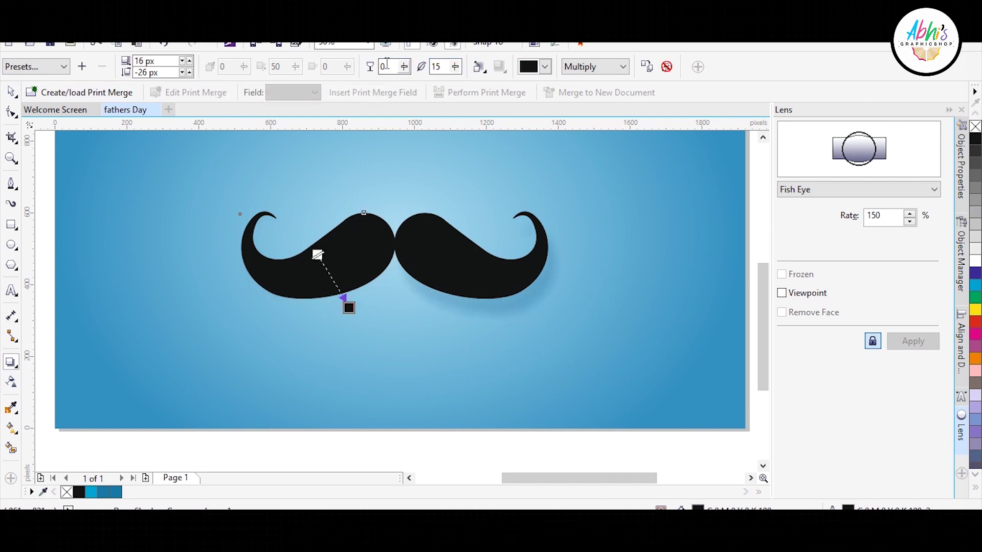
text(25)
click(546, 67)
click(527, 174)
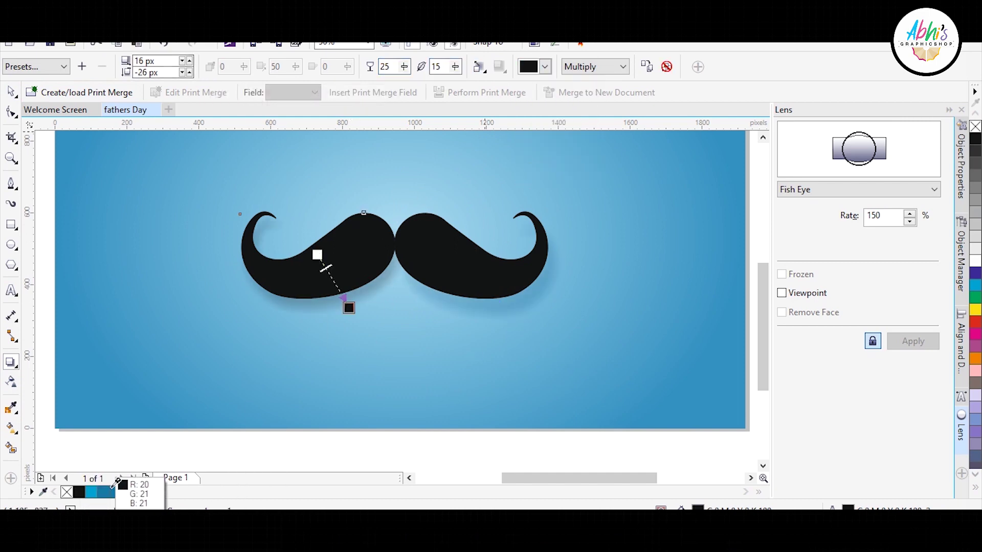
click(116, 492)
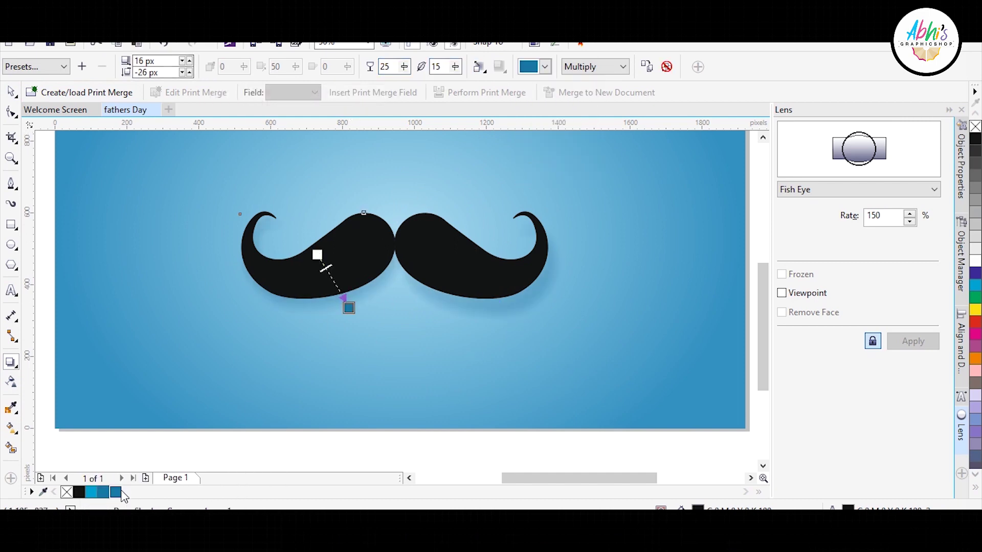
click(429, 236)
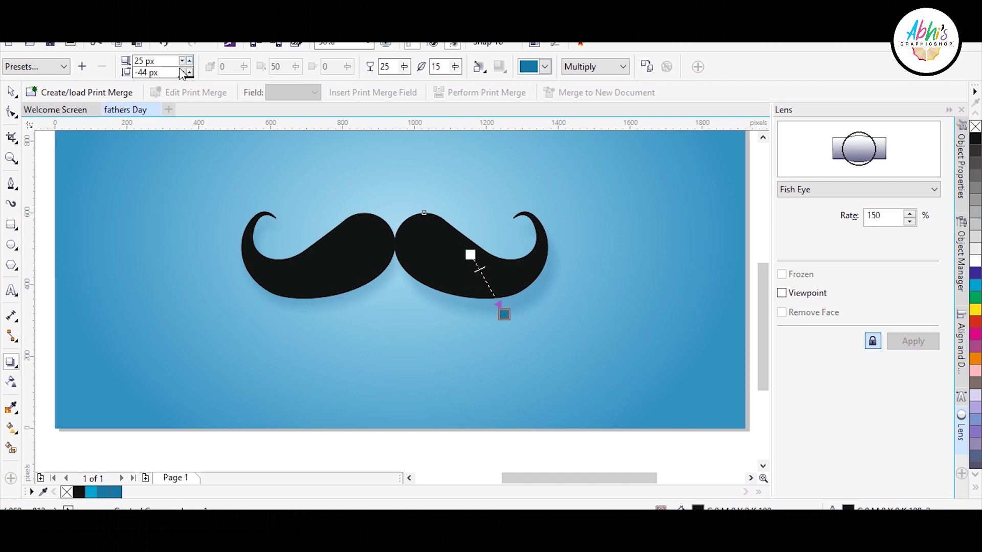
click(10, 92)
click(364, 451)
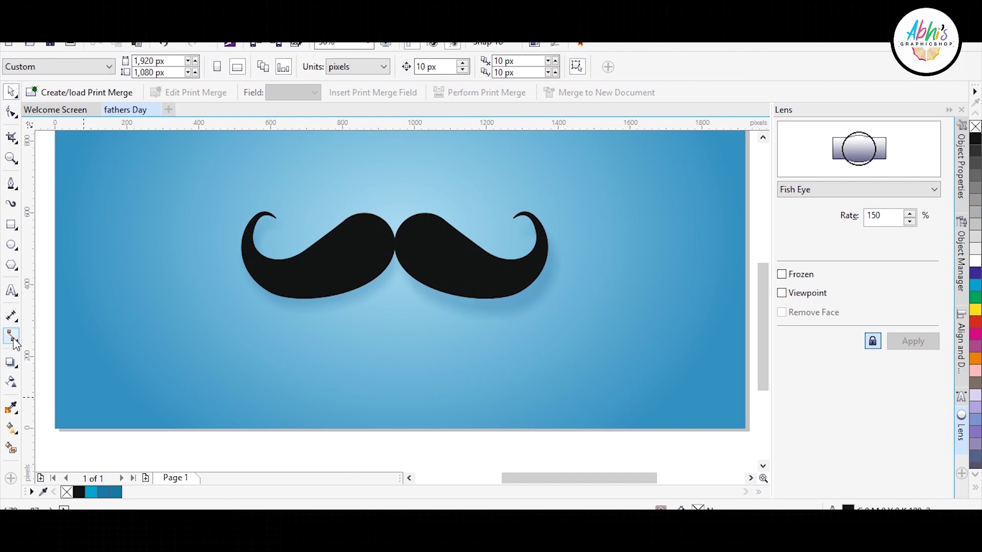
Type 'Happy Father's Day' as a text line below the mustache
click(11, 290)
click(311, 353)
text(Happy father’s da)
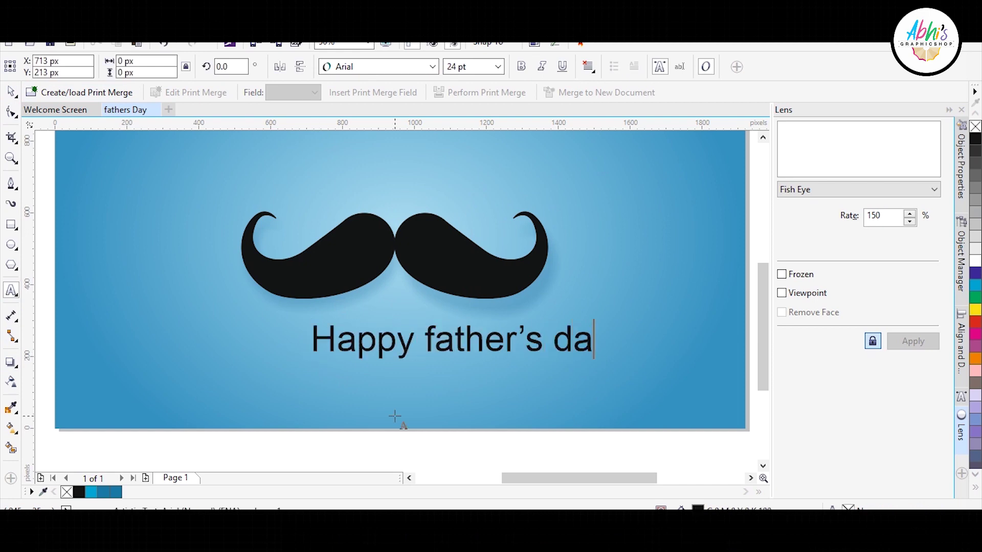
text(7)
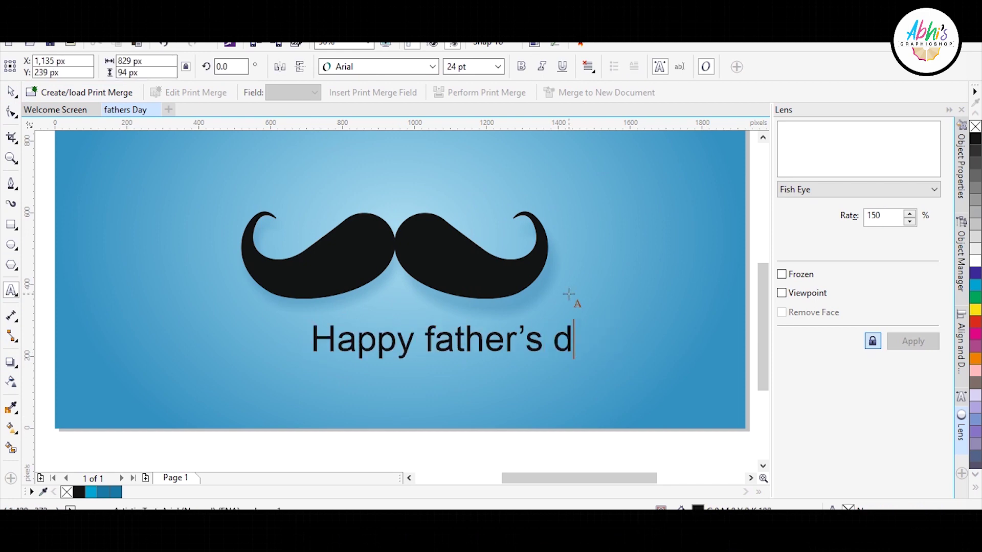
text(F)
key(ctrl+space)
Set the text in Pinarak, colour it white, and move it under the mustache
click(433, 67)
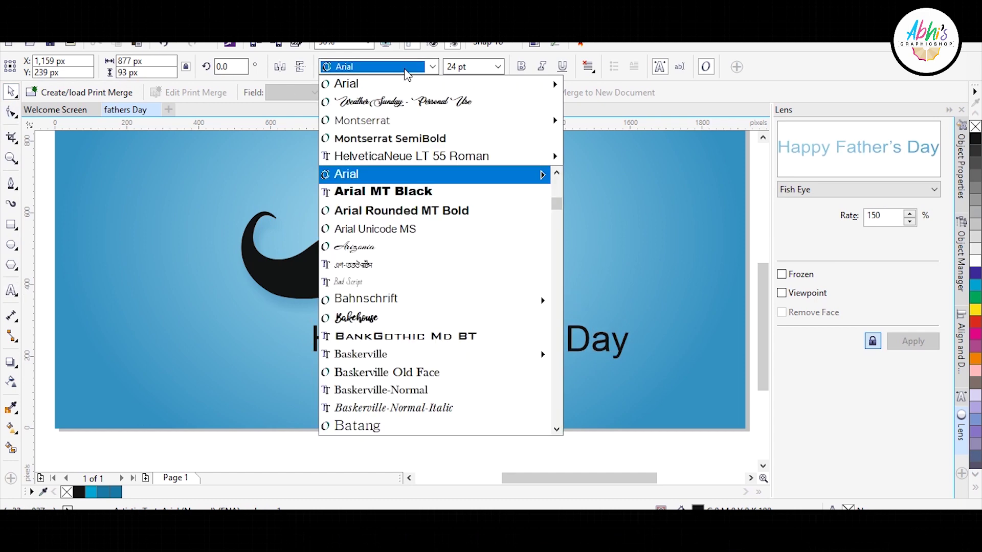
scroll(435, 230, down, 10)
click(383, 278)
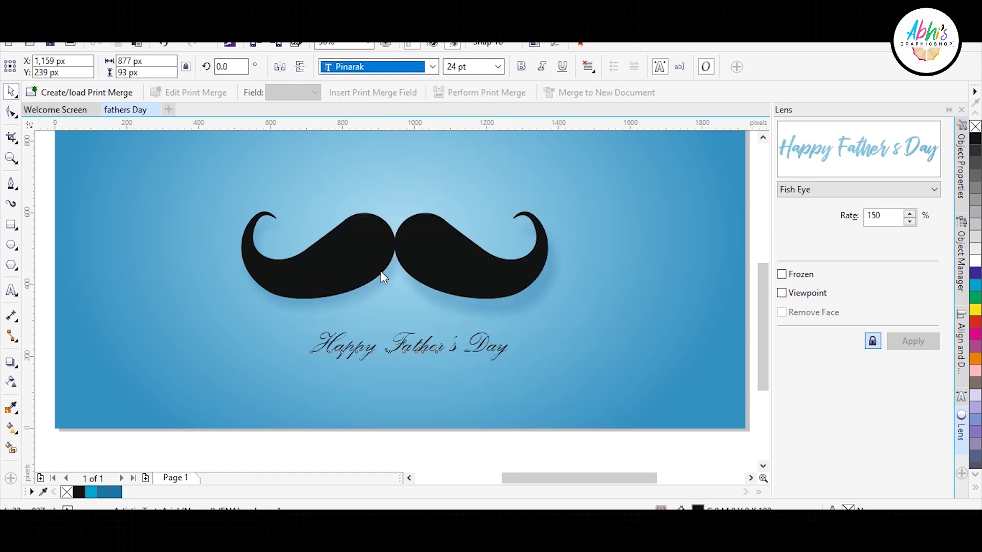
click(975, 261)
drag(504, 318, 492, 292)
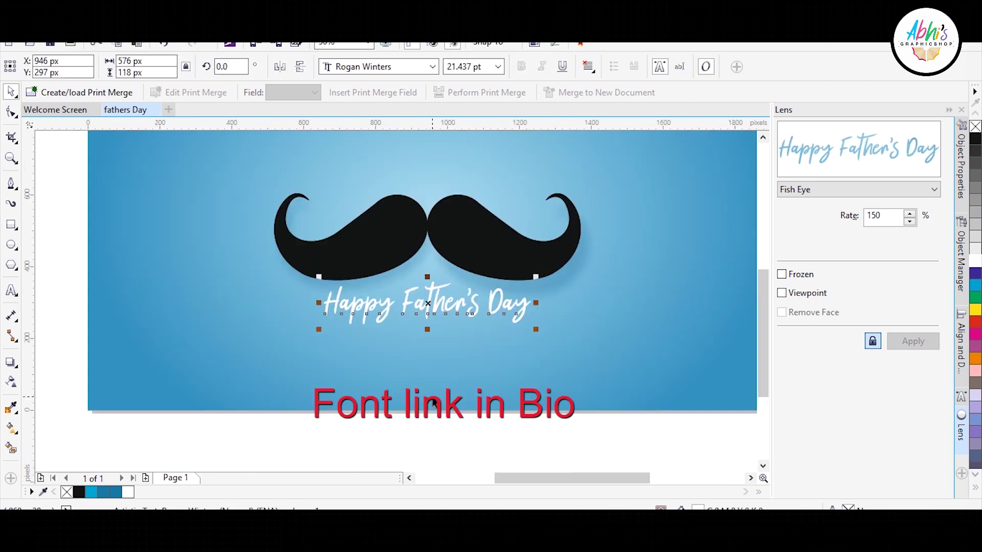
click(423, 415)
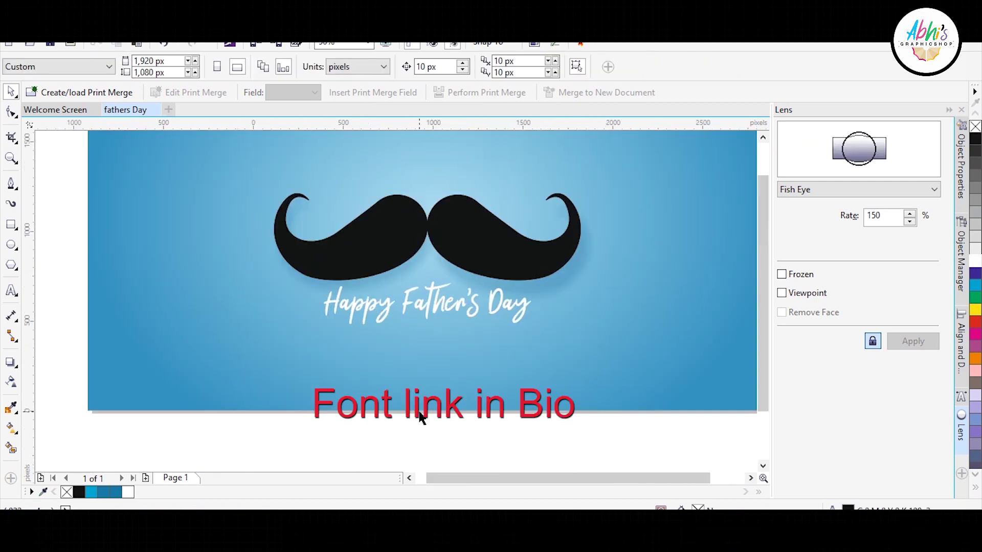
scroll(424, 332, up, 3)
click(11, 290)
text(DAD)
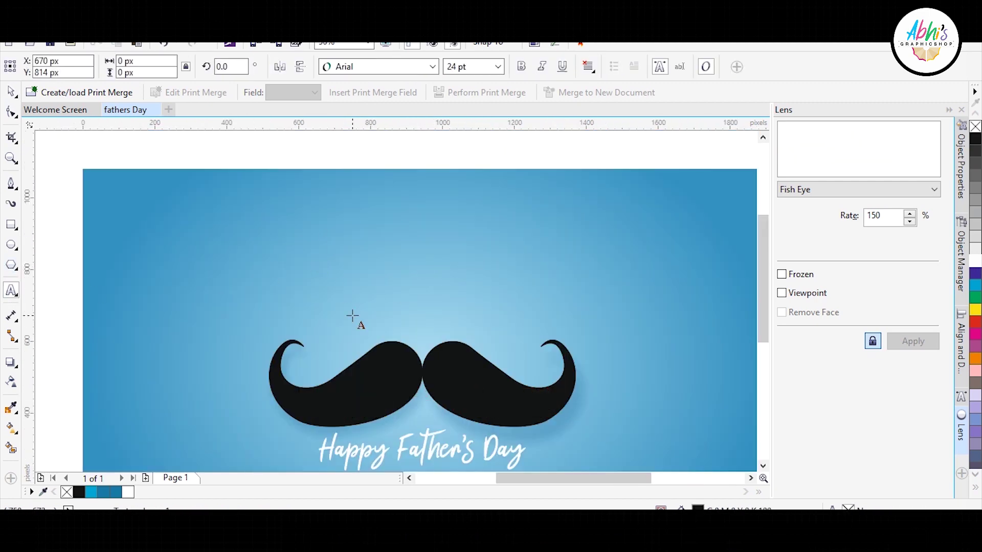
Set DAD in Lemon/Milk Bold and break it into separate letters
click(401, 67)
scroll(438, 215, down, 10)
mouse_move(420, 84)
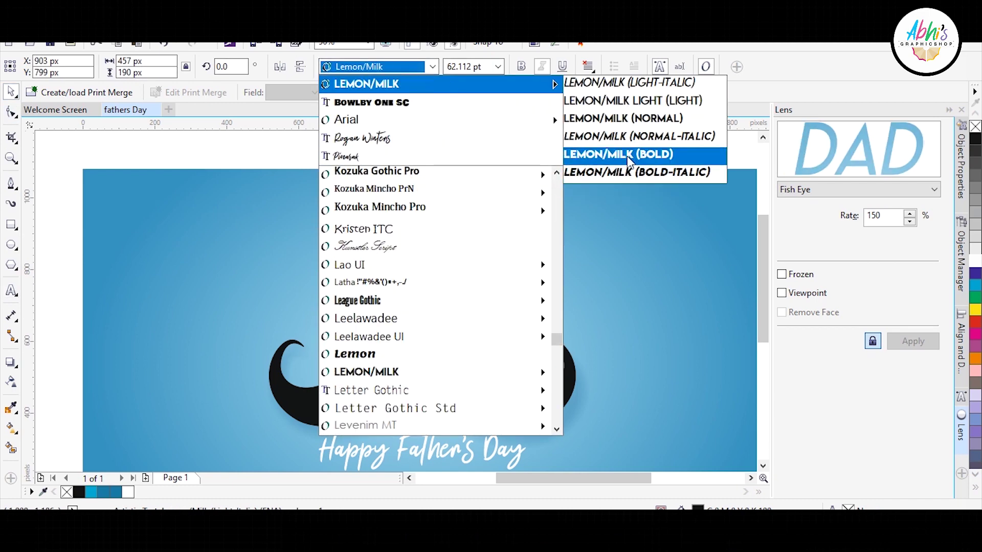
click(613, 153)
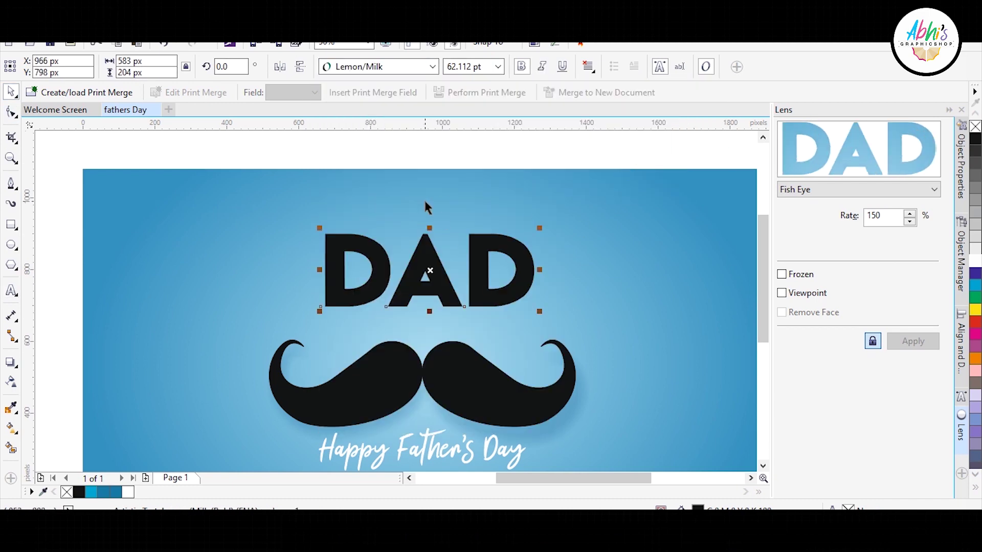
key(ctrl+k)
Colour the DAD letters white and slide the last D left over the A
shift+click(407, 290)
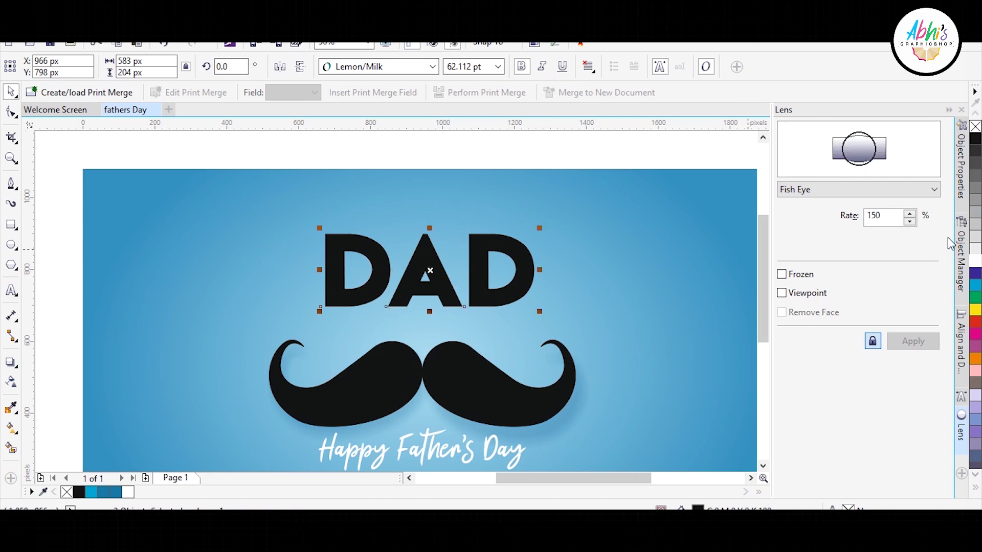
click(975, 261)
click(319, 305)
scroll(448, 265, up, 2)
click(479, 274)
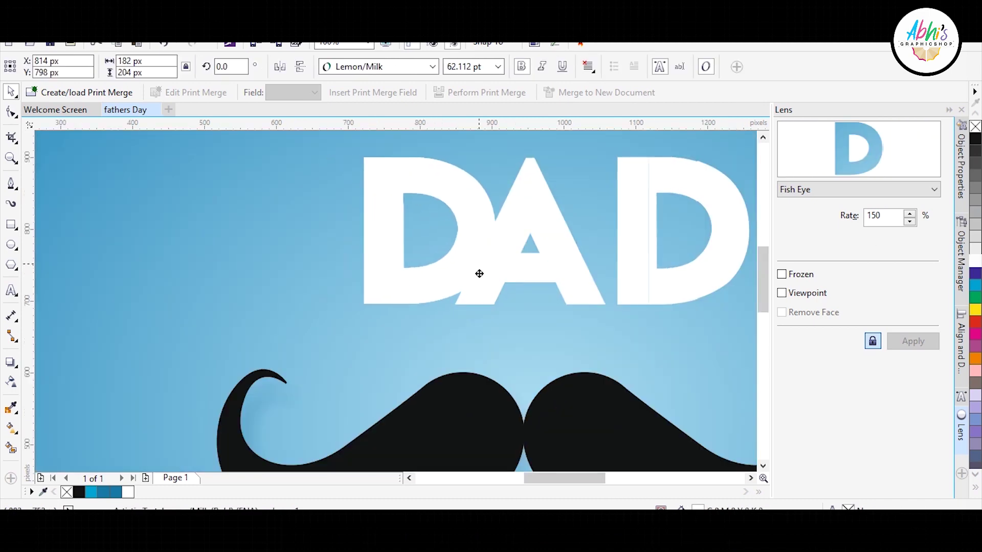
drag(622, 278, 600, 279)
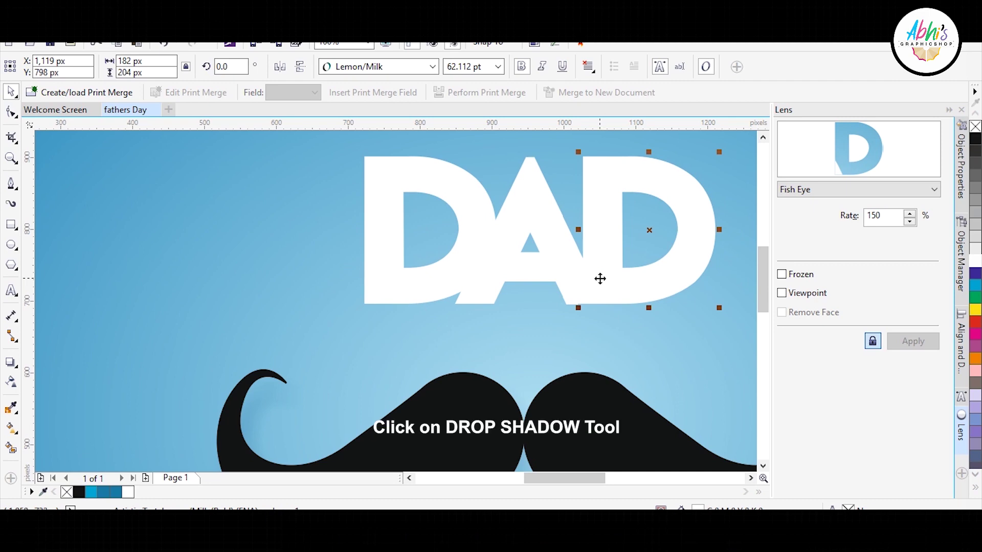
Add a drop shadow to the first D of DAD
click(384, 248)
click(10, 362)
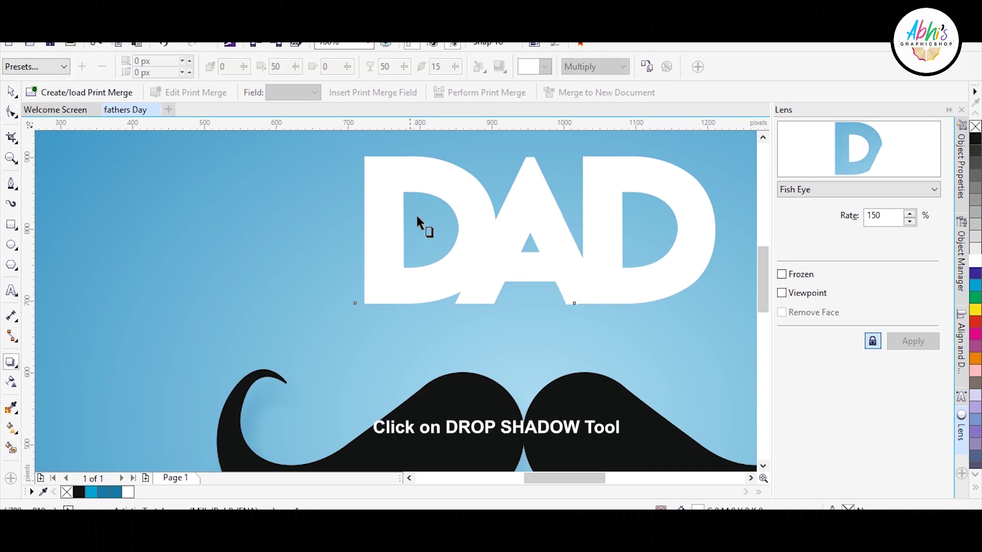
drag(429, 157, 438, 303)
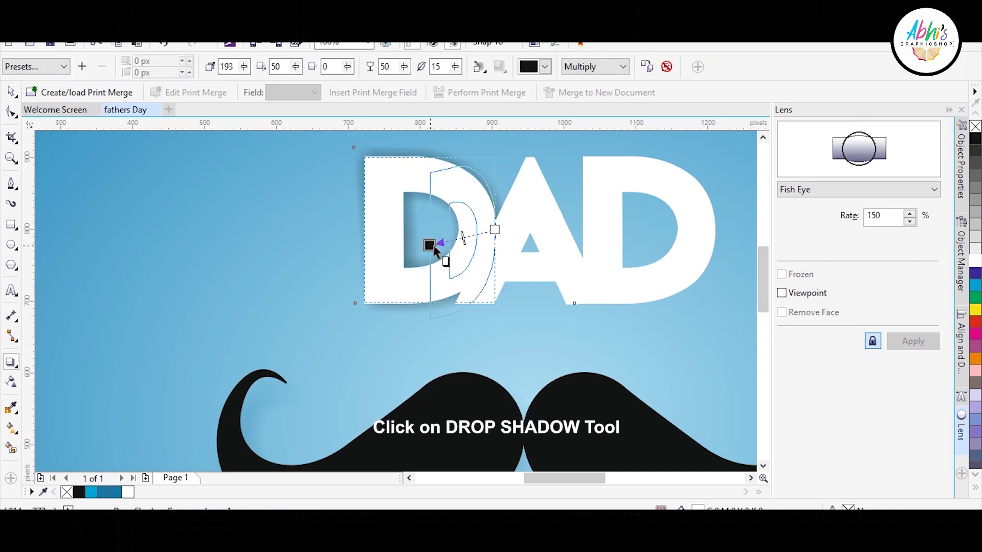
mouse_move(364, 230)
mouse_down()
mouse_move(510, 237)
mouse_move(523, 262)
mouse_move(508, 247)
mouse_move(498, 278)
mouse_move(404, 224)
mouse_move(376, 235)
mouse_move(510, 225)
mouse_move(429, 229)
mouse_up()
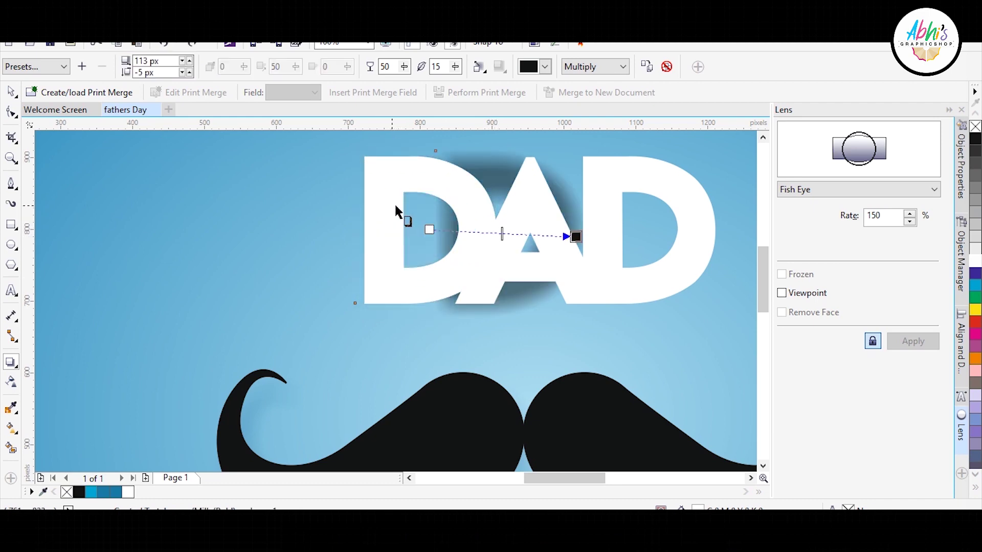
Cast a rightward shadow from the A and a downward shadow from the last D
mouse_move(362, 225)
mouse_down()
mouse_move(526, 205)
mouse_move(609, 236)
mouse_up()
click(627, 184)
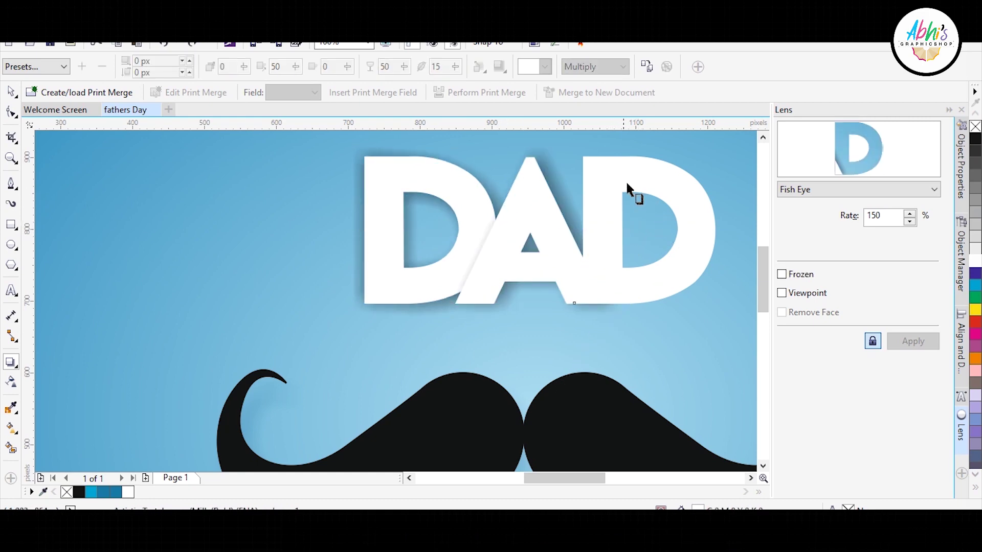
scroll(627, 184, down, 2)
scroll(551, 190, up, 2)
mouse_move(618, 154)
mouse_down()
mouse_move(639, 288)
mouse_move(622, 306)
mouse_up()
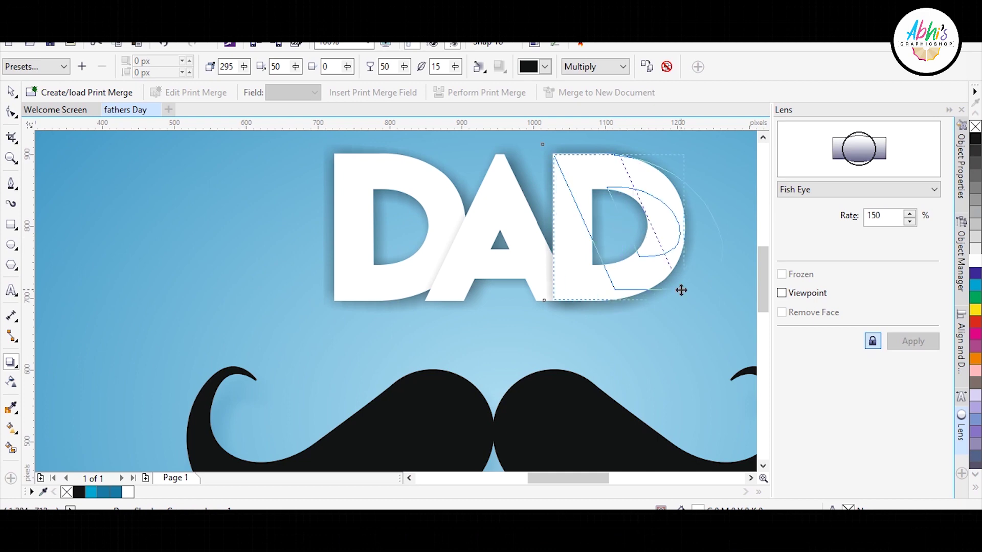
Reposition the DAD letters so they overlap, nudging the first D and A left
click(10, 92)
click(468, 259)
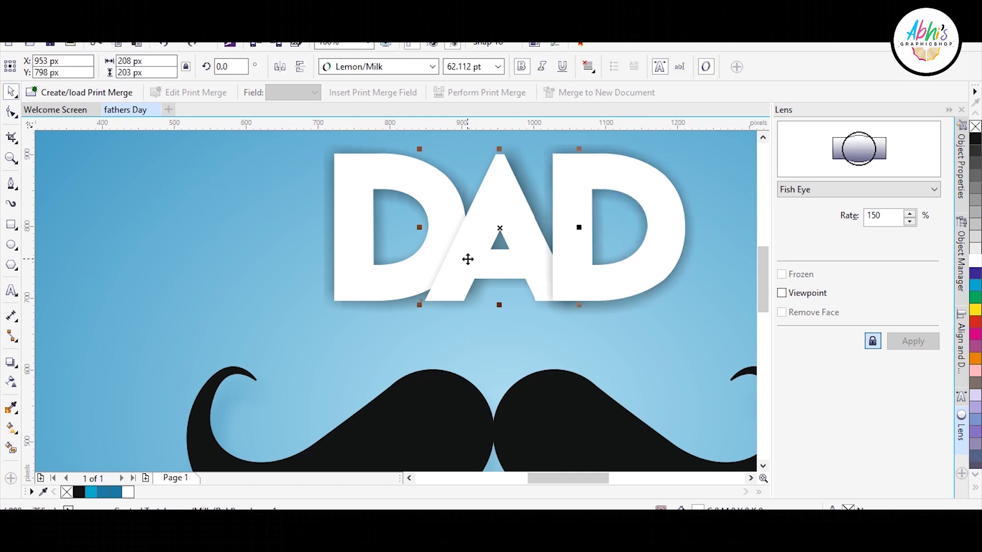
click(385, 174)
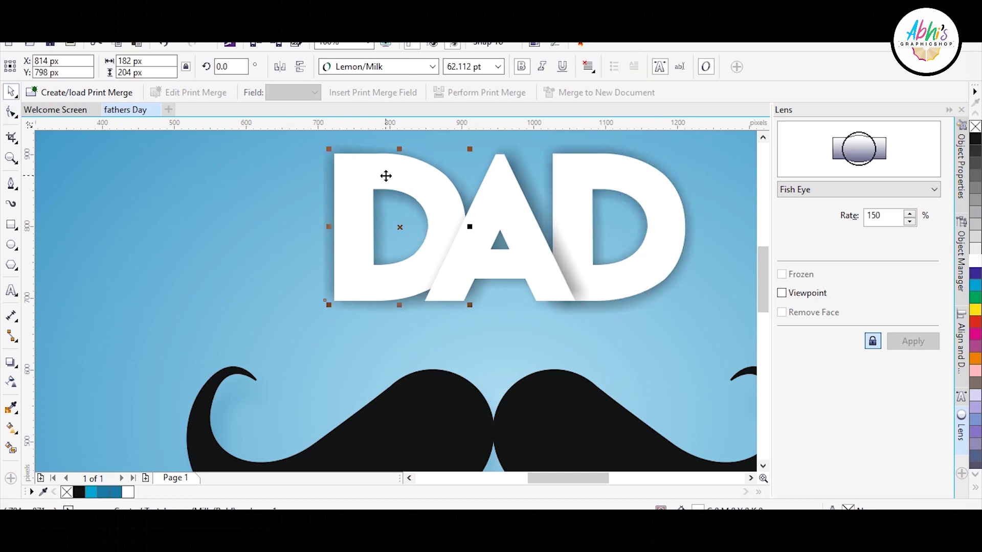
drag(427, 228, 419, 241)
drag(586, 264, 585, 291)
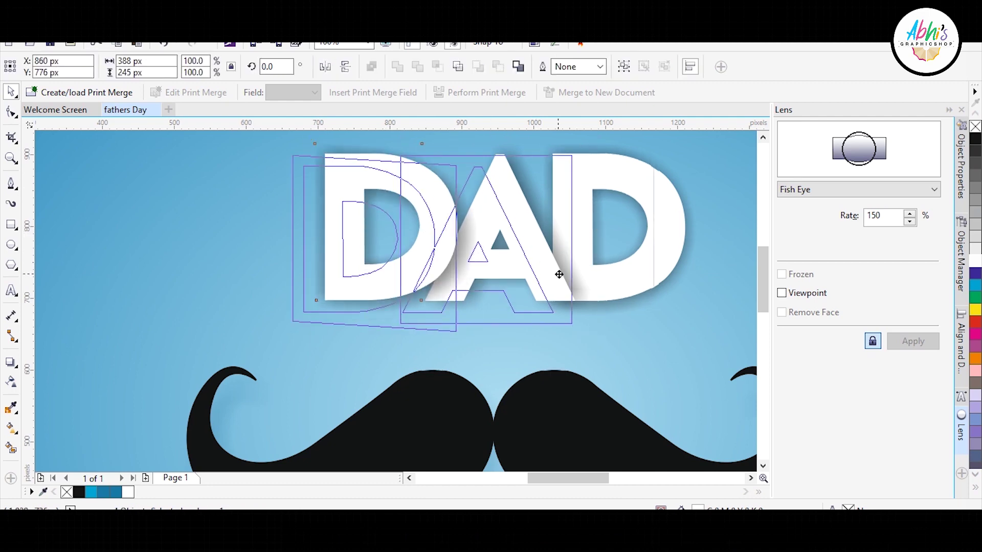
click(597, 309)
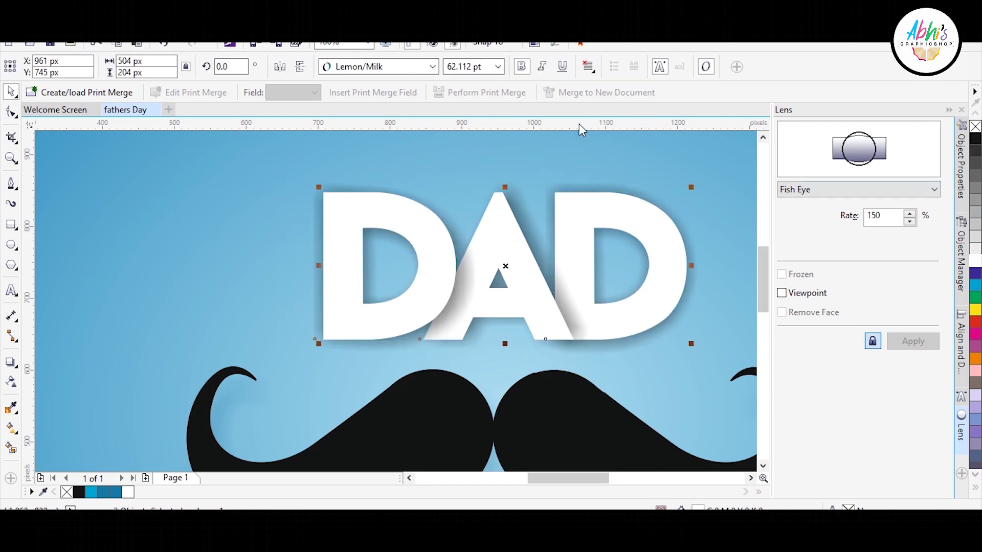
click(655, 168)
click(526, 271)
drag(525, 271, 519, 272)
Give the first and last D of DAD soft drop shadows
shift+click(427, 326)
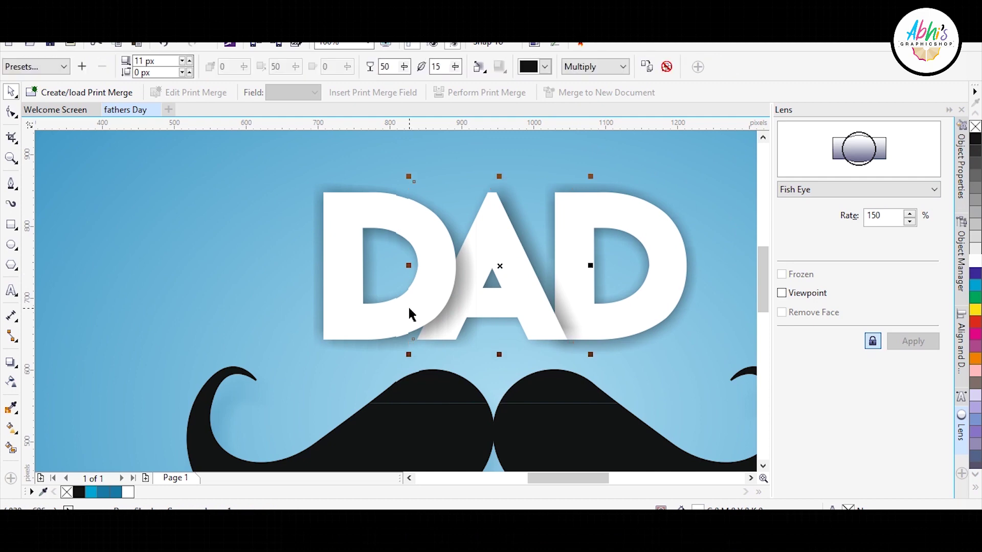
click(960, 352)
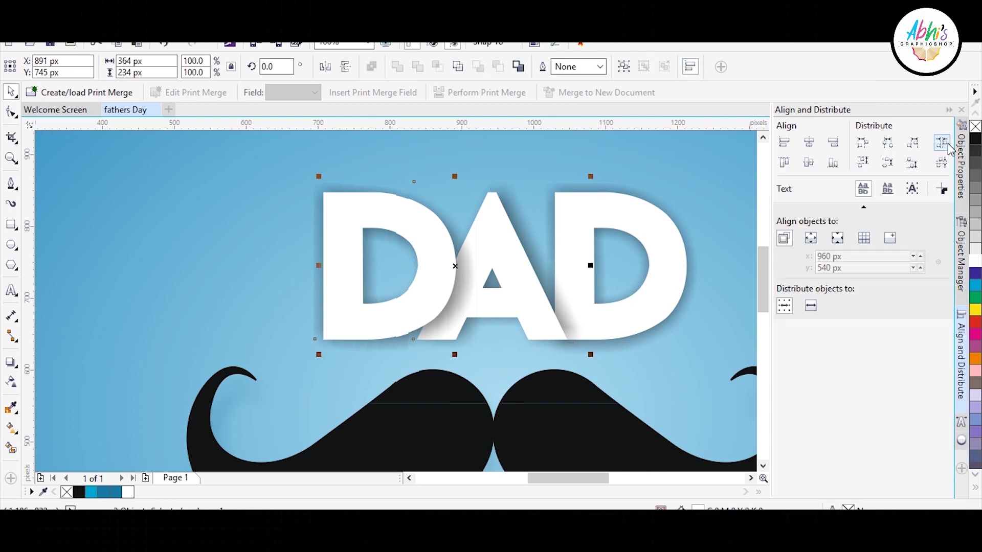
click(339, 314)
click(10, 362)
mouse_move(325, 267)
mouse_down()
mouse_move(421, 324)
mouse_move(399, 334)
mouse_up()
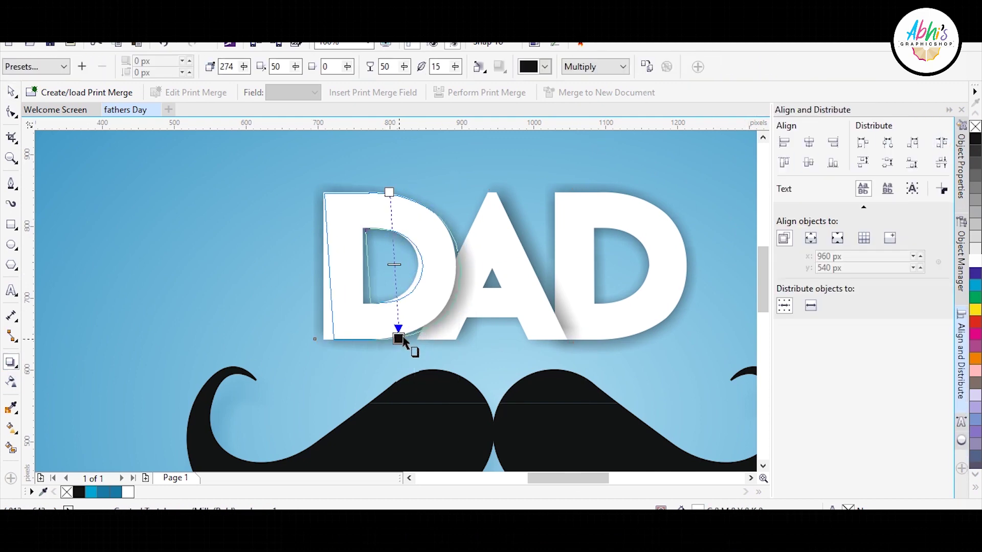
click(499, 215)
mouse_move(620, 192)
mouse_down()
mouse_move(645, 304)
mouse_move(633, 337)
mouse_up()
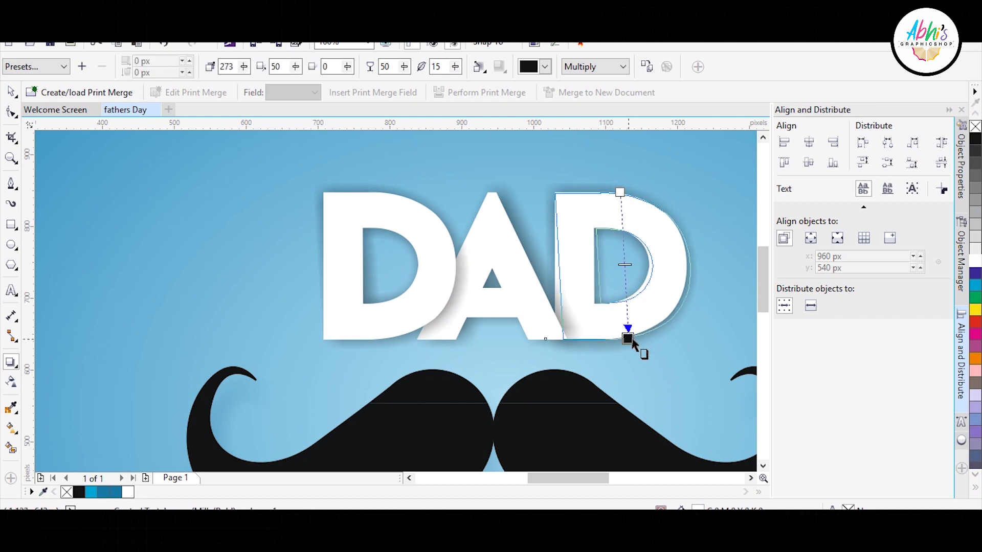
click(572, 265)
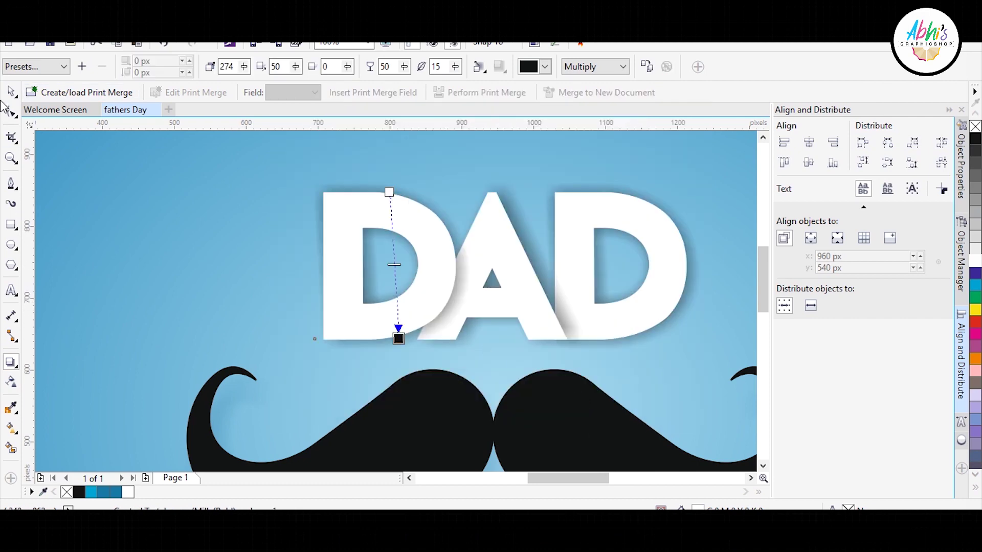
Lower the DAD letters so they overlap the top of the mustache
click(508, 285)
drag(509, 285, 508, 340)
click(615, 322)
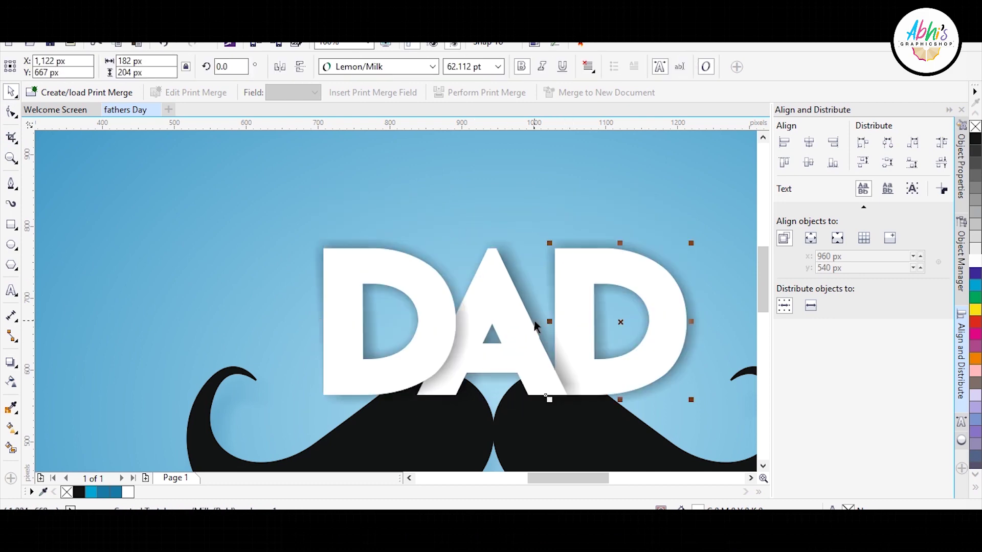
scroll(572, 327, down, 2)
click(571, 330)
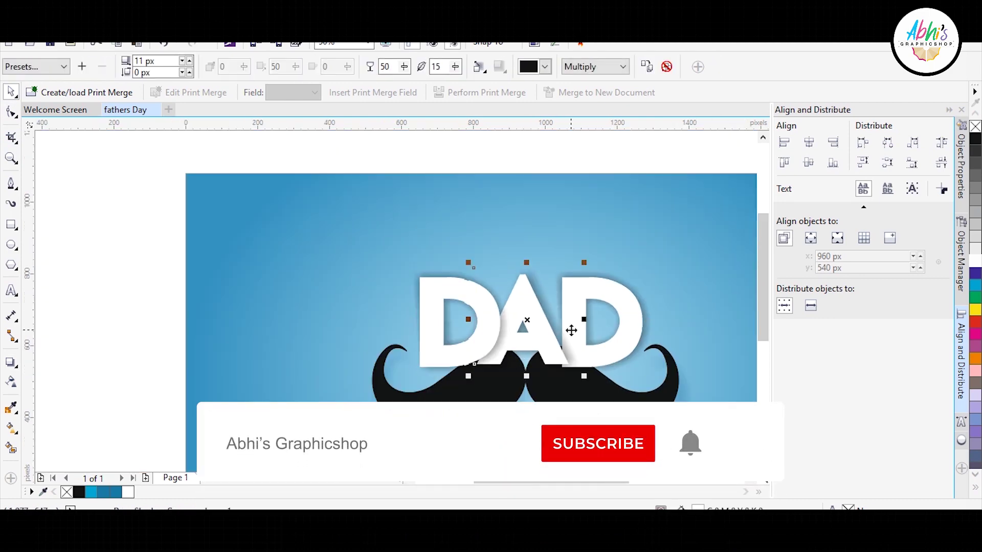
click(558, 346)
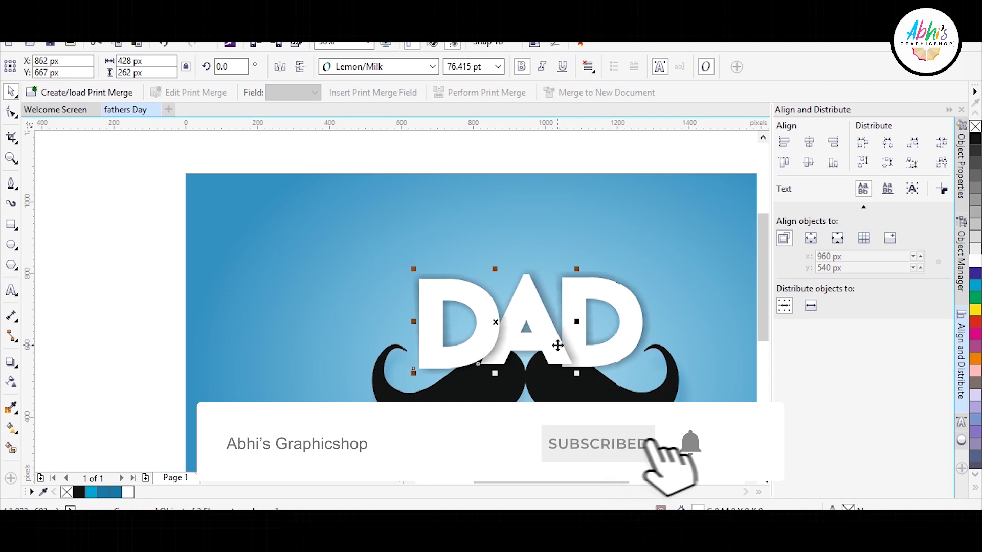
click(552, 378)
shift+click(543, 279)
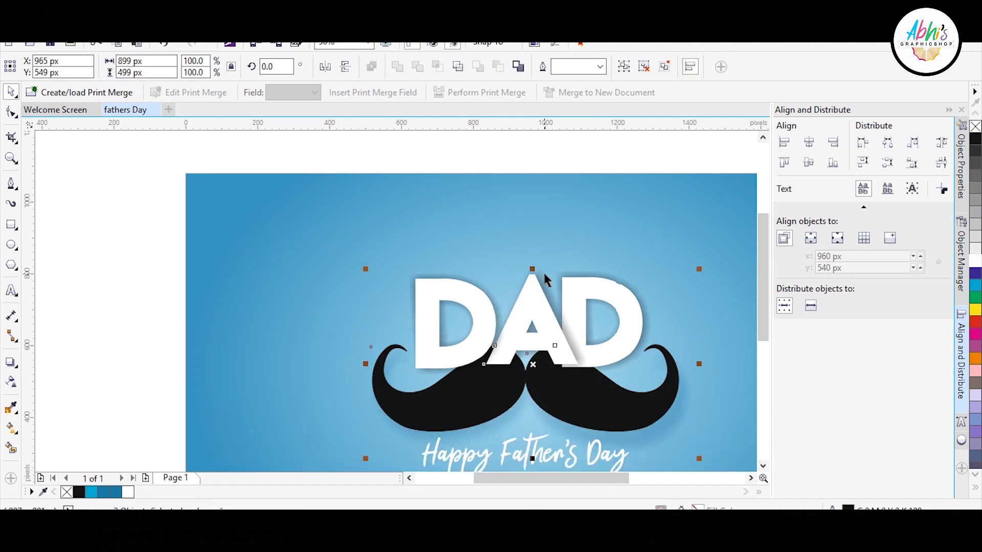
drag(545, 276, 534, 279)
Fine-tune the A and both Ds, nudging the three letters up slightly
click(598, 251)
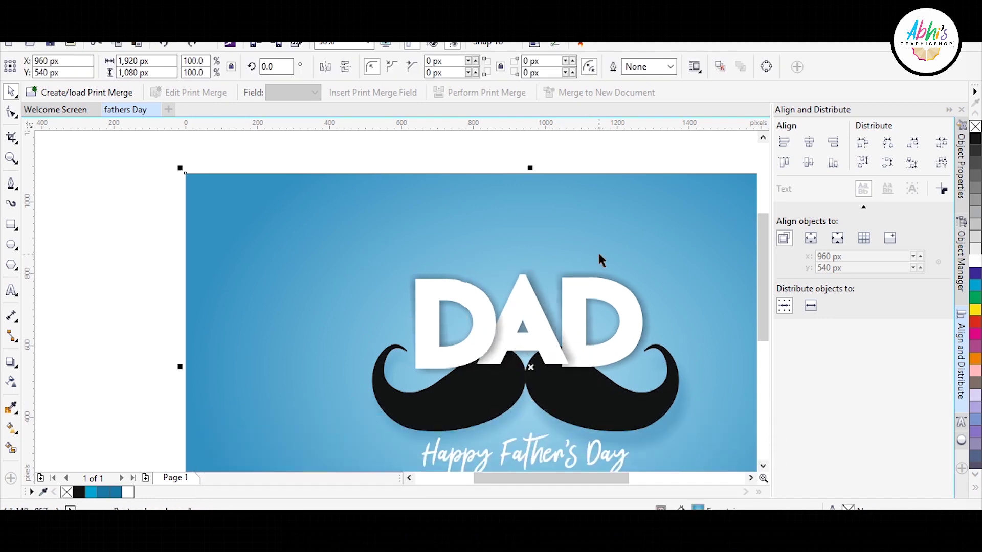
drag(547, 336, 550, 336)
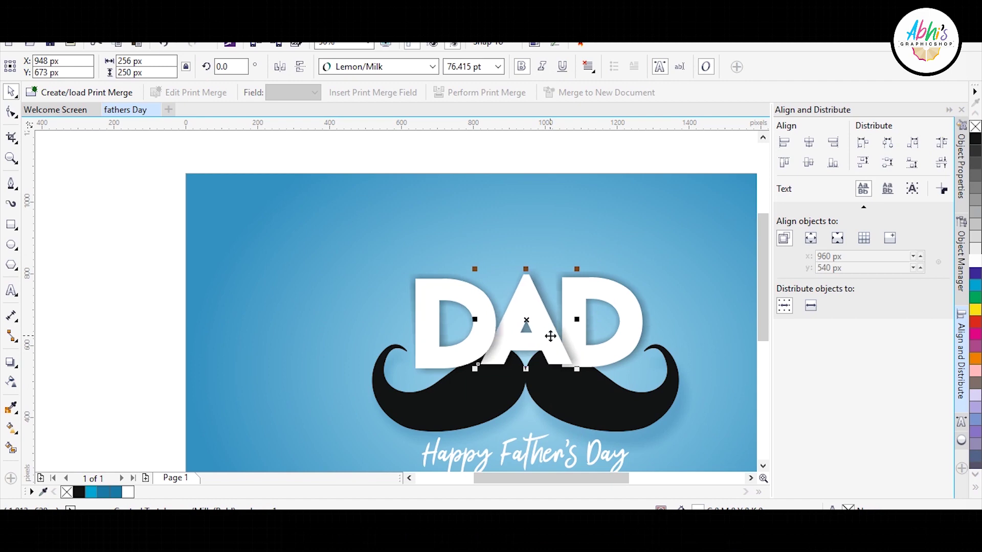
drag(462, 351, 463, 353)
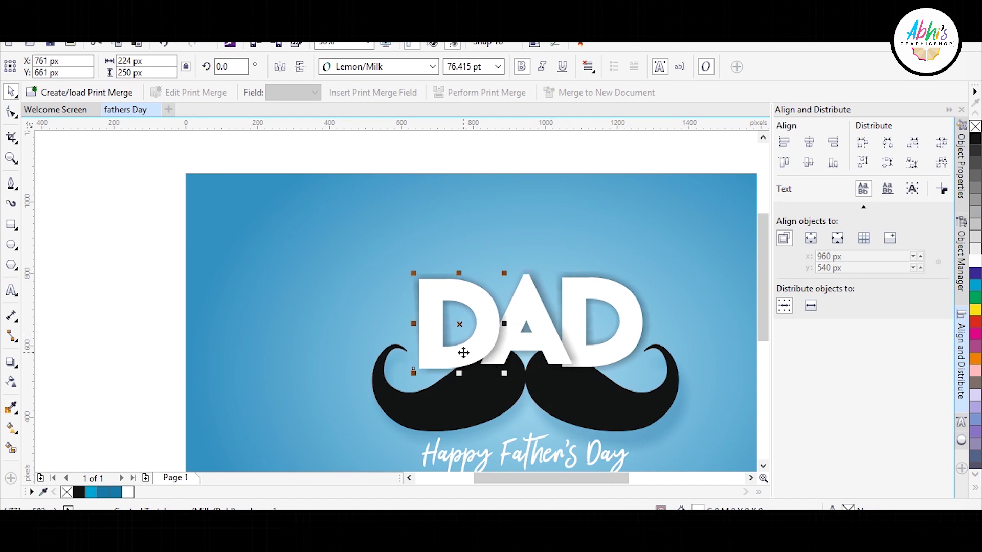
shift+click(565, 313)
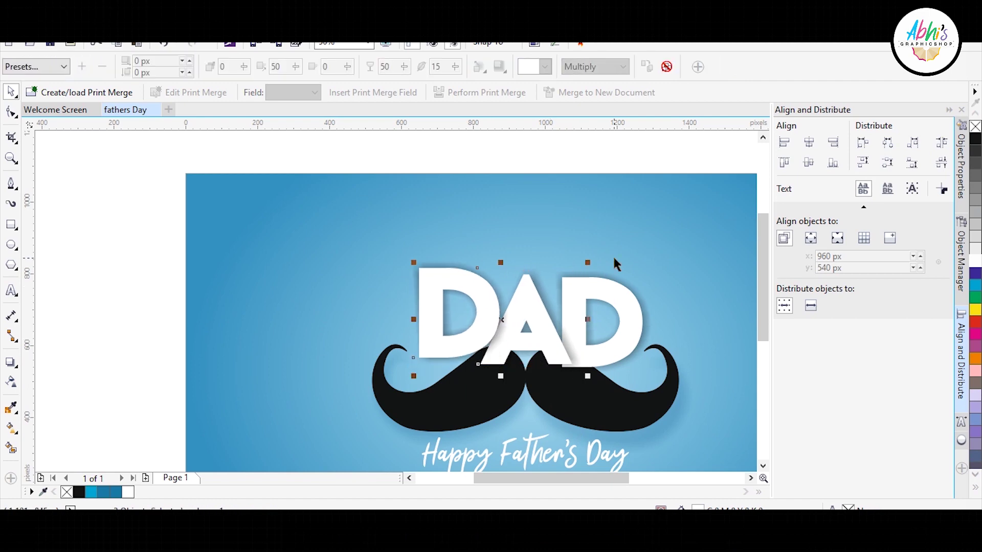
shift+click(634, 293)
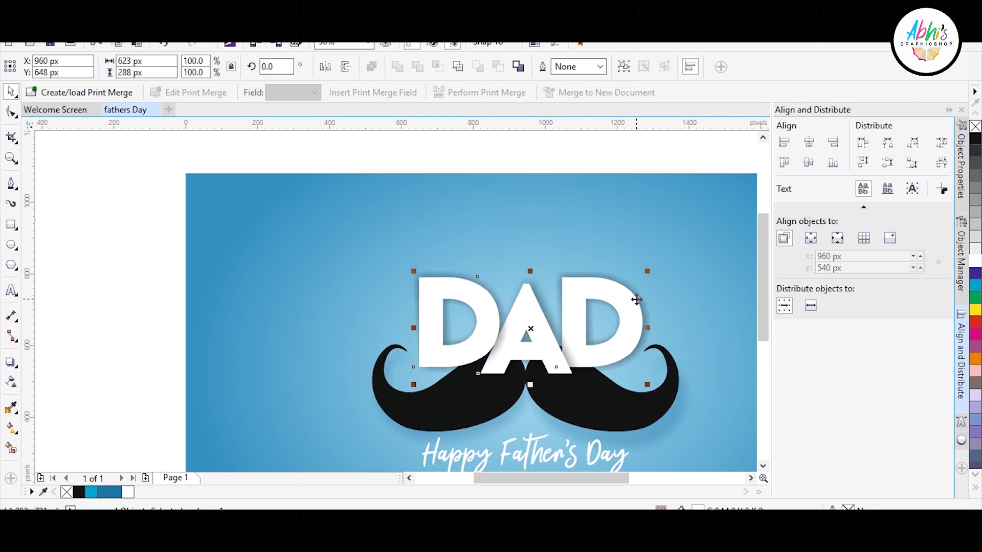
key(Up)
key(Up)
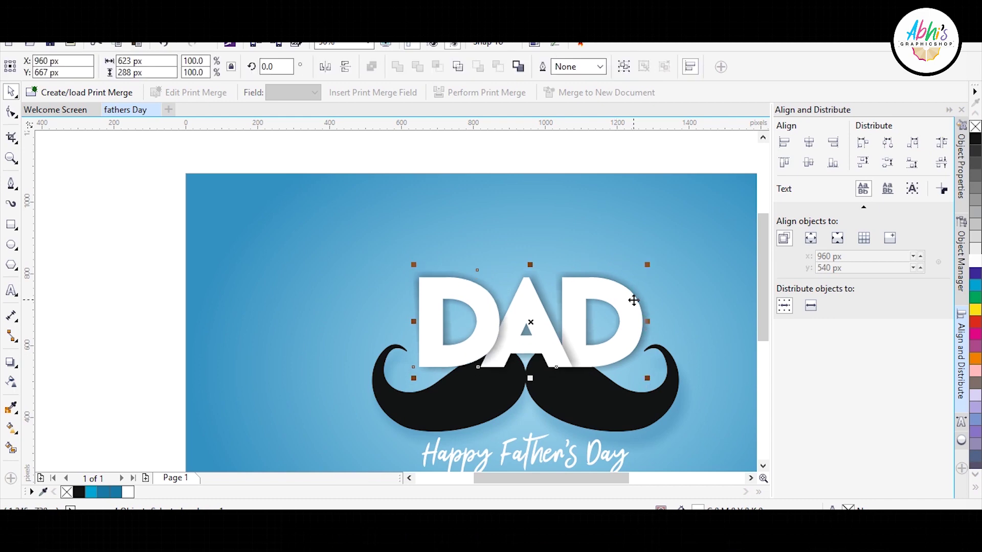
click(633, 292)
click(557, 352)
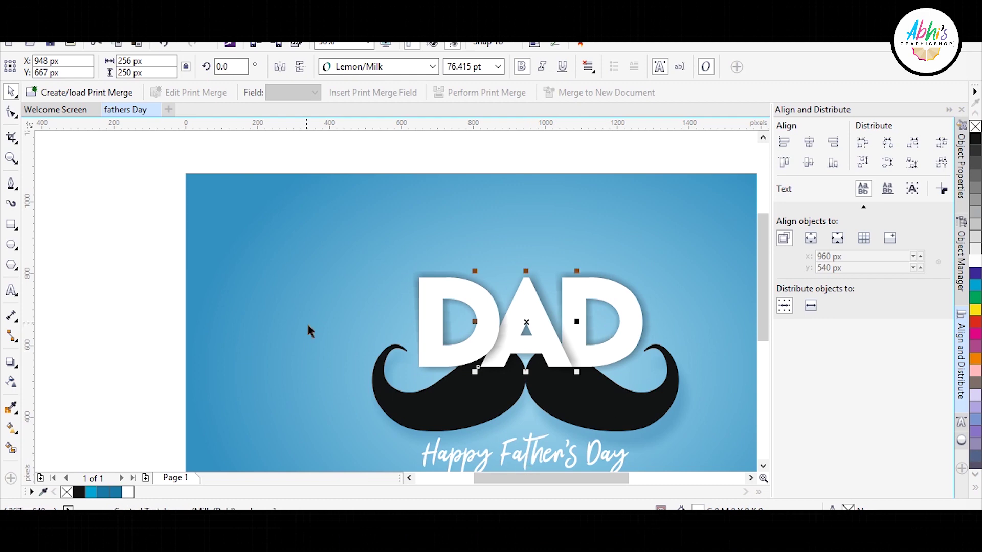
Type 'Best' in the Pinarak script font and scale it above DAD
click(11, 292)
click(272, 306)
text(Best)
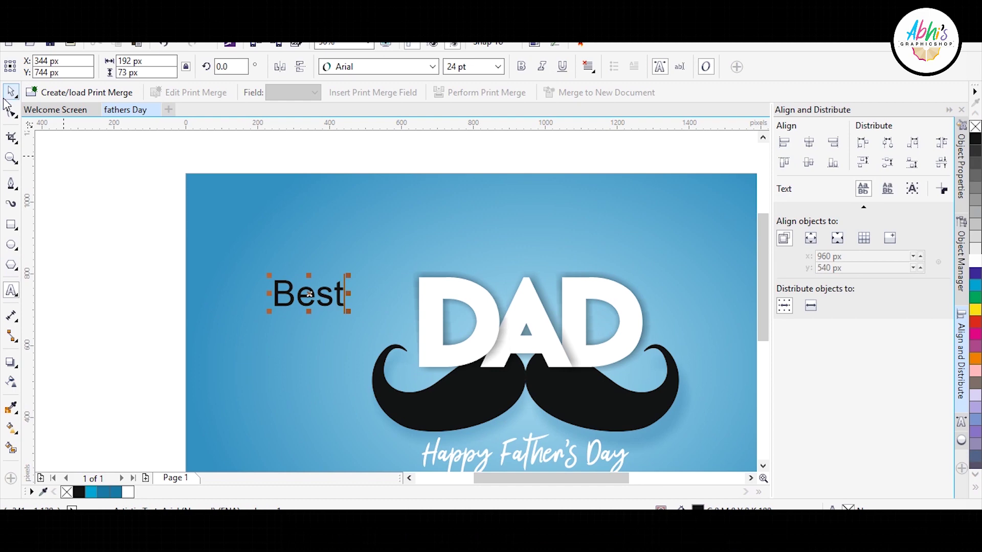
click(11, 92)
click(432, 66)
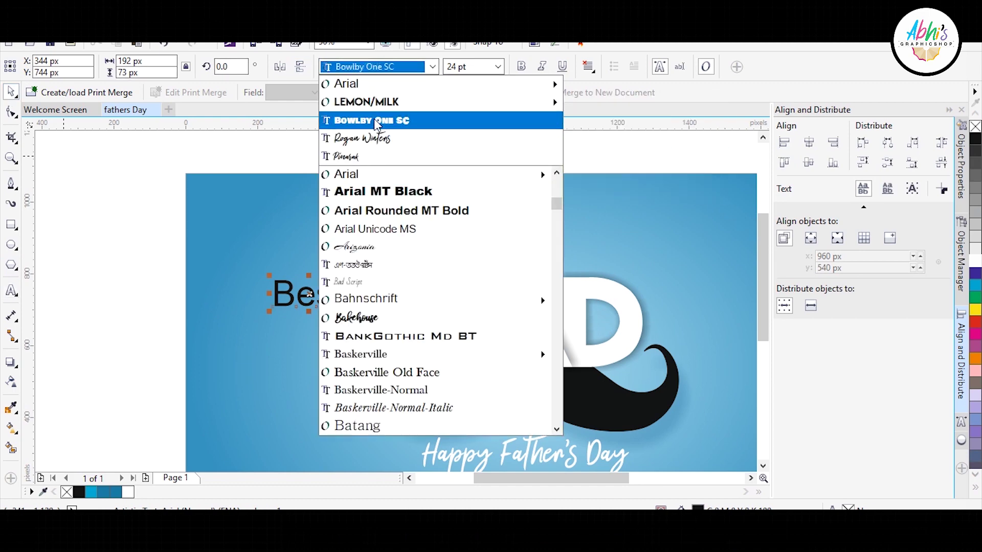
click(368, 119)
mouse_move(382, 247)
mouse_down()
mouse_move(430, 223)
mouse_move(590, 245)
mouse_up()
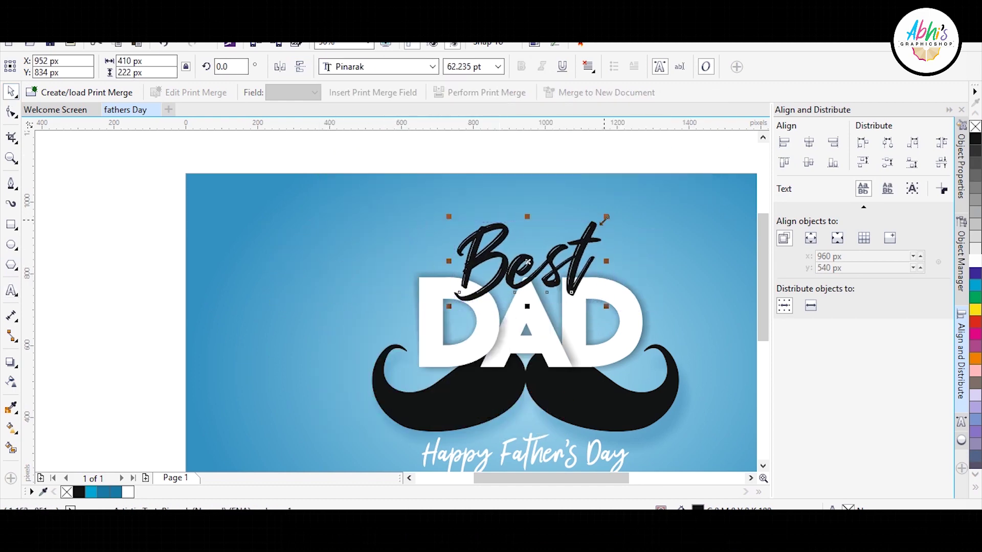
drag(605, 219, 592, 229)
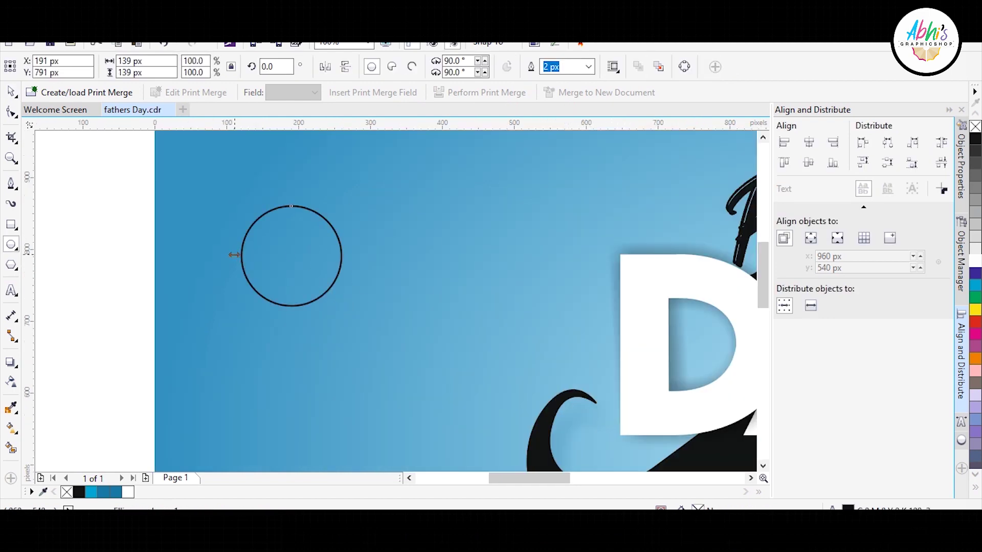
Mirror-copy the circle to the right and draw a square at the lower left
mouse_move(234, 255)
mouse_down()
mouse_move(337, 274)
mouse_move(306, 256)
mouse_up()
key(space)
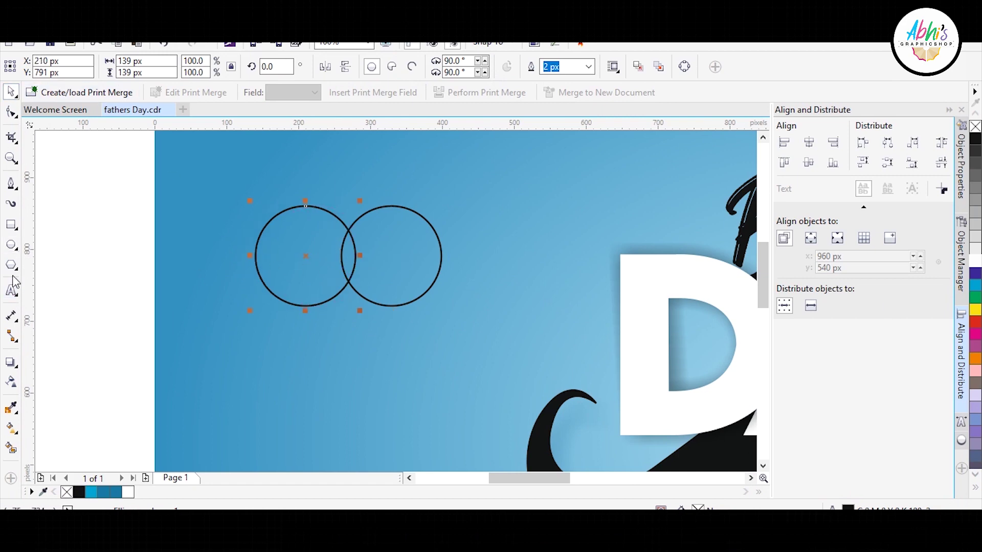
key(F6)
drag(166, 287, 250, 370)
key(space)
Set the square's width to 248 and rotate it 45° into a diamond
click(305, 242)
shift+click(399, 250)
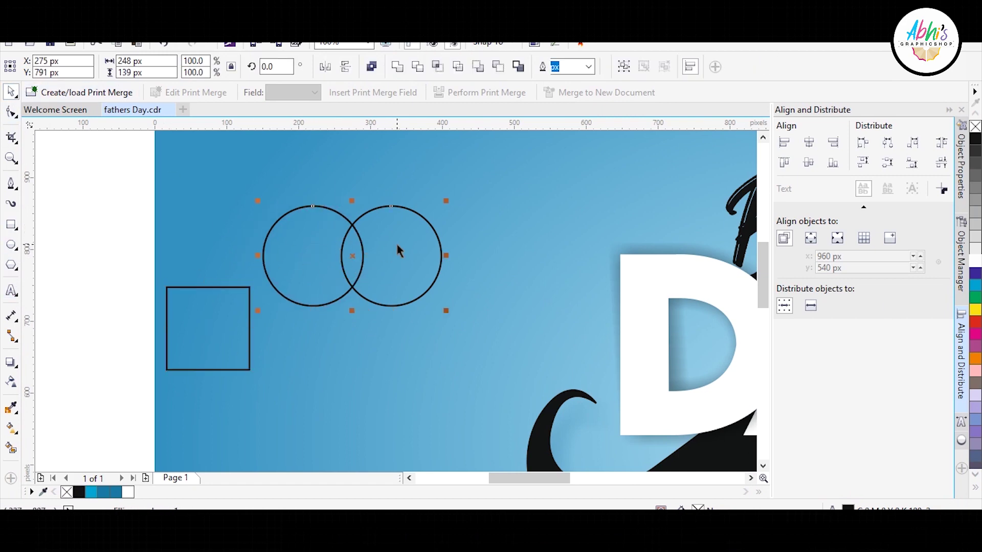
click(205, 287)
text(248)
key(Return)
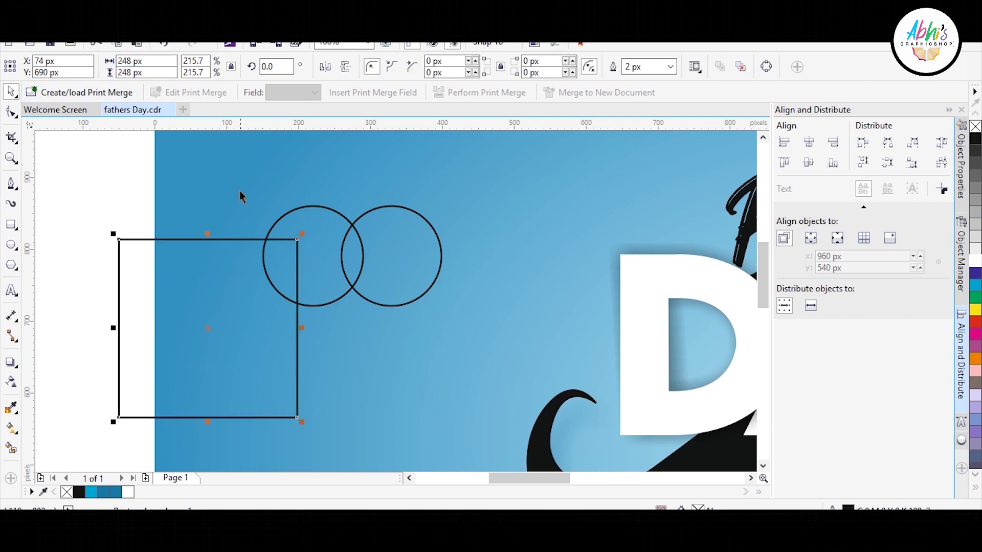
text(45)
key(Return)
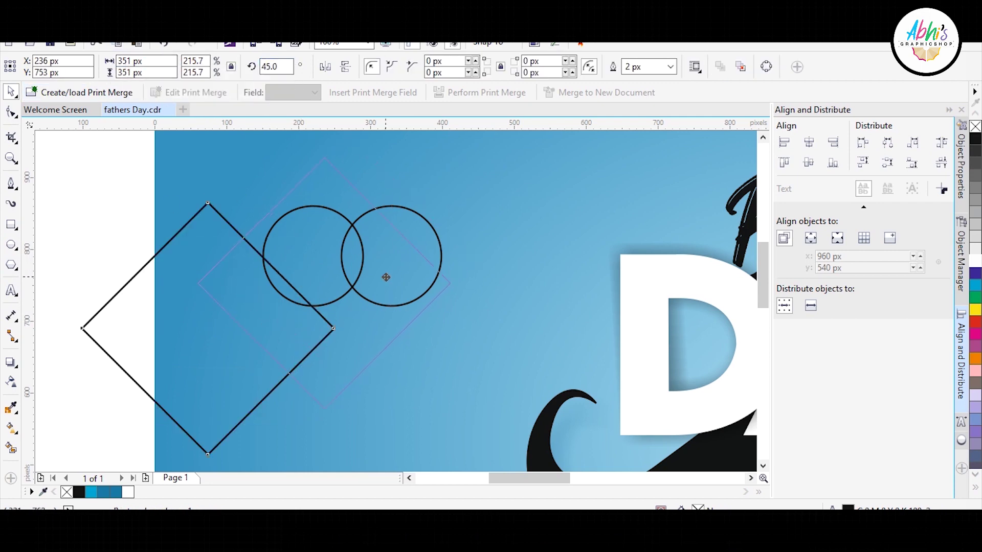
Position the diamond under the circles and centre both circles on it
drag(200, 214, 302, 221)
text(248)
click(302, 219)
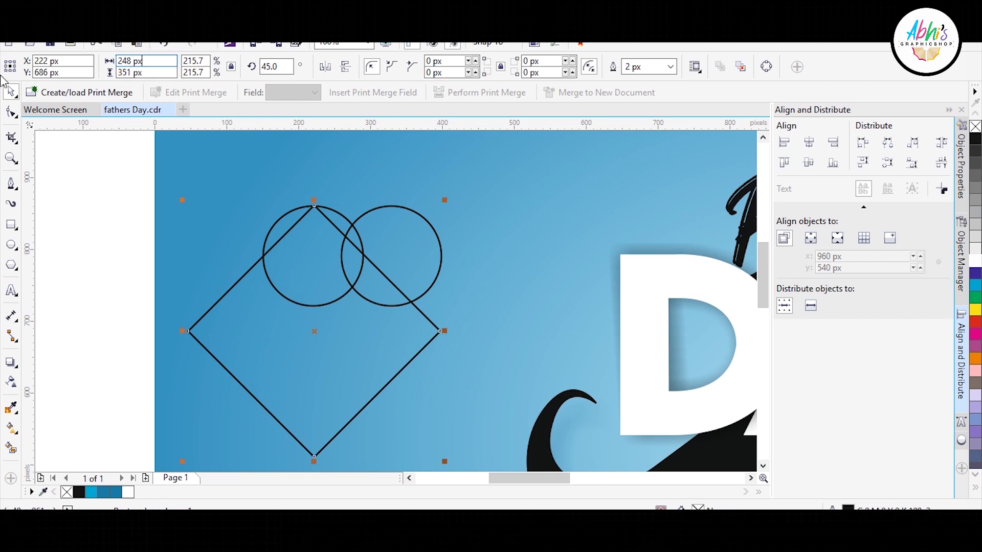
key(Return)
shift+click(392, 223)
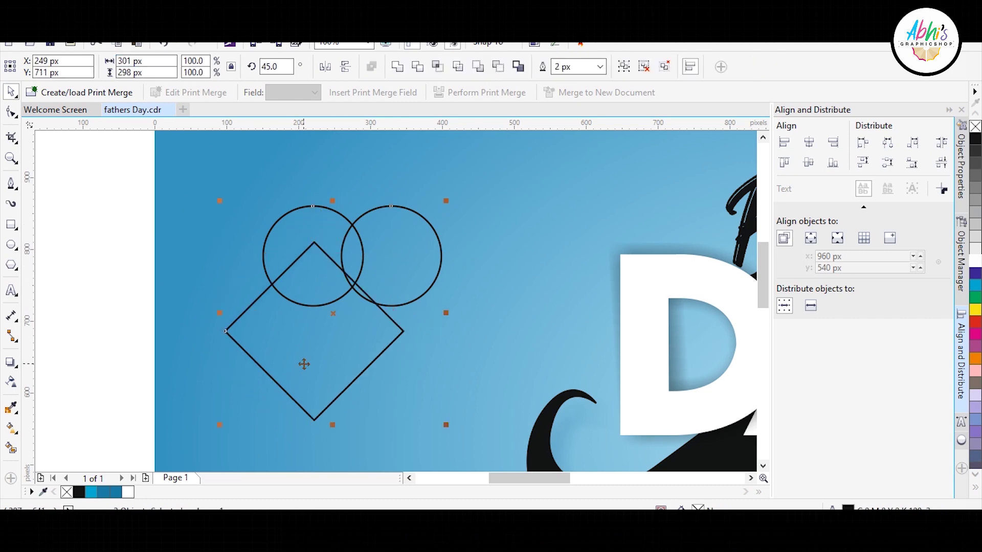
key(c)
key(e)
key(Escape)
Shrink the diamond slightly around the circles, undoing a trial region fill
scroll(253, 303, up, 2)
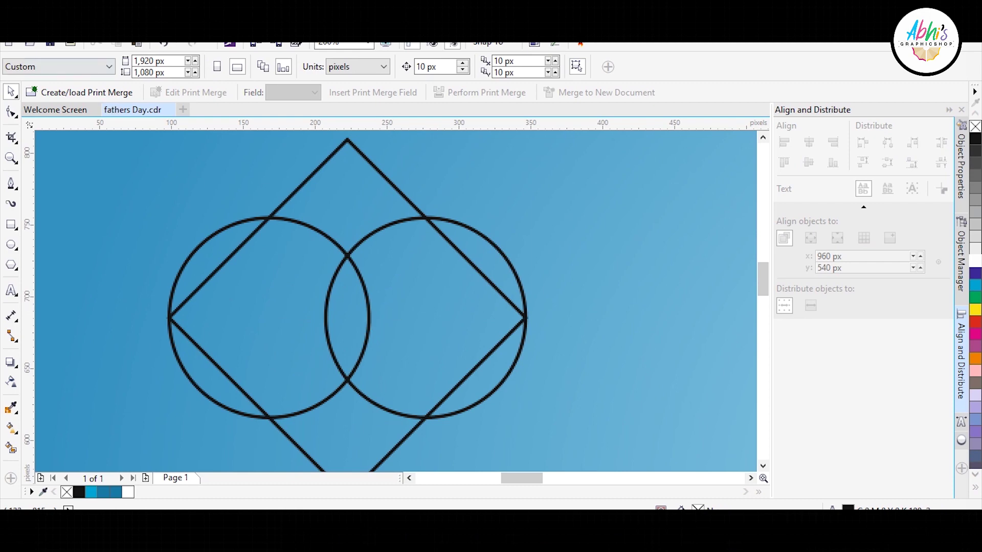
click(444, 283)
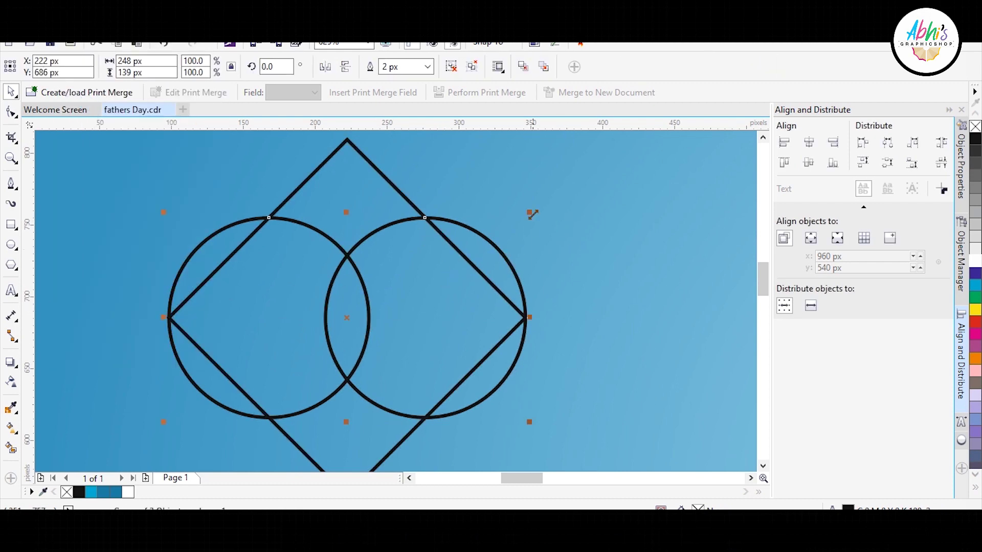
scroll(523, 221, down, 2)
key(Tab)
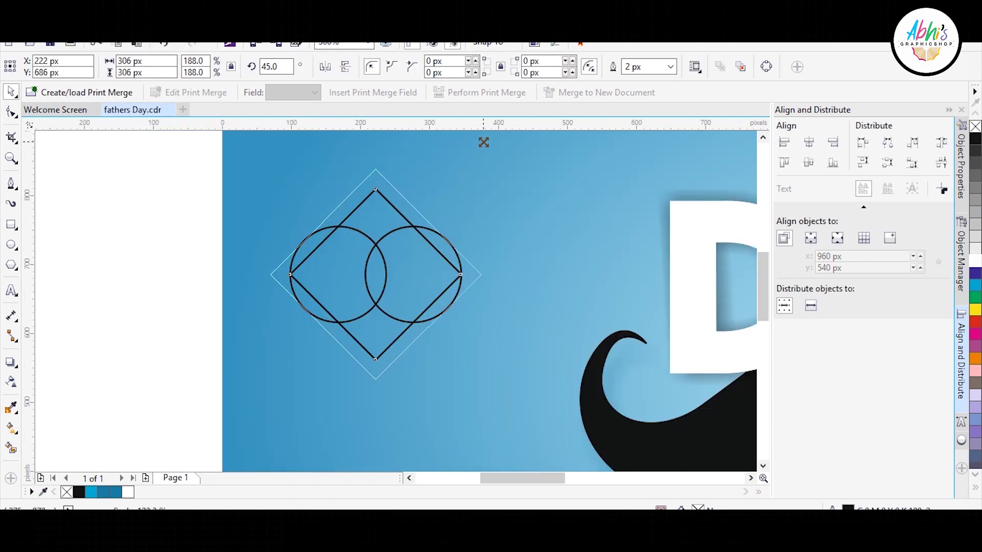
drag(489, 153, 483, 154)
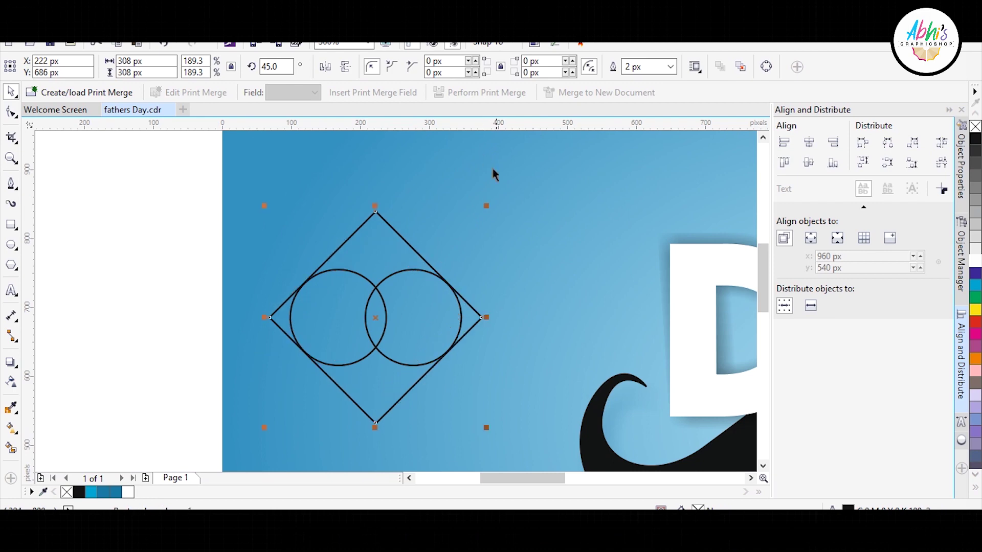
click(12, 449)
click(377, 380)
key(ctrl+z)
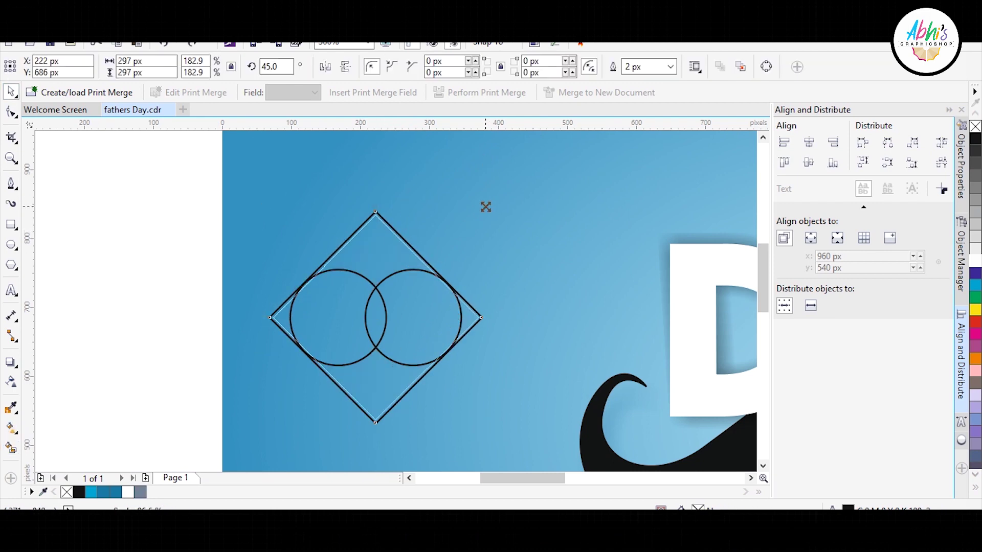
Smart Fill the diamond and circle regions, then delete the diamond outline
click(11, 448)
click(384, 378)
click(392, 335)
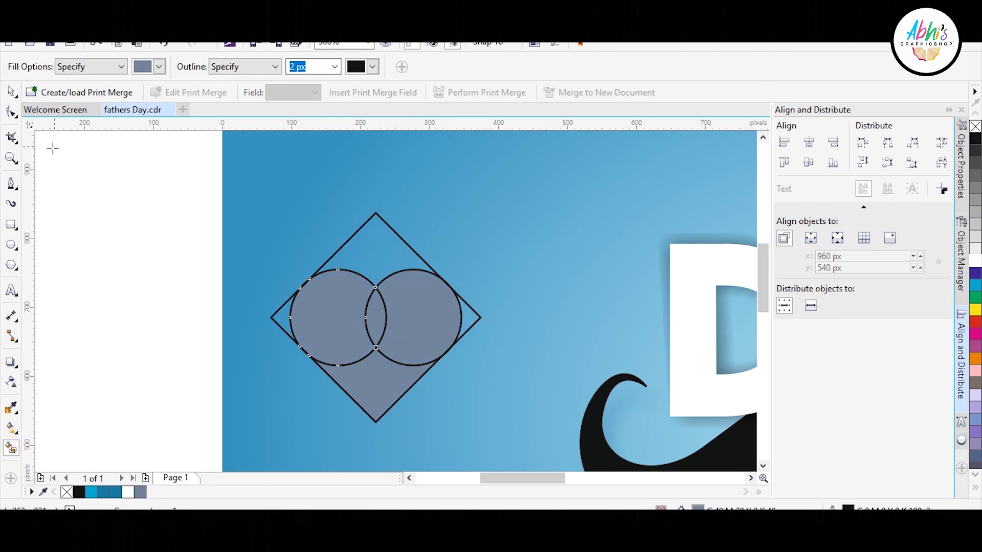
key(space)
key(Delete)
Delete the leftover circle outlines so only the solid heart remains
drag(397, 285, 437, 313)
key(Delete)
key(Tab)
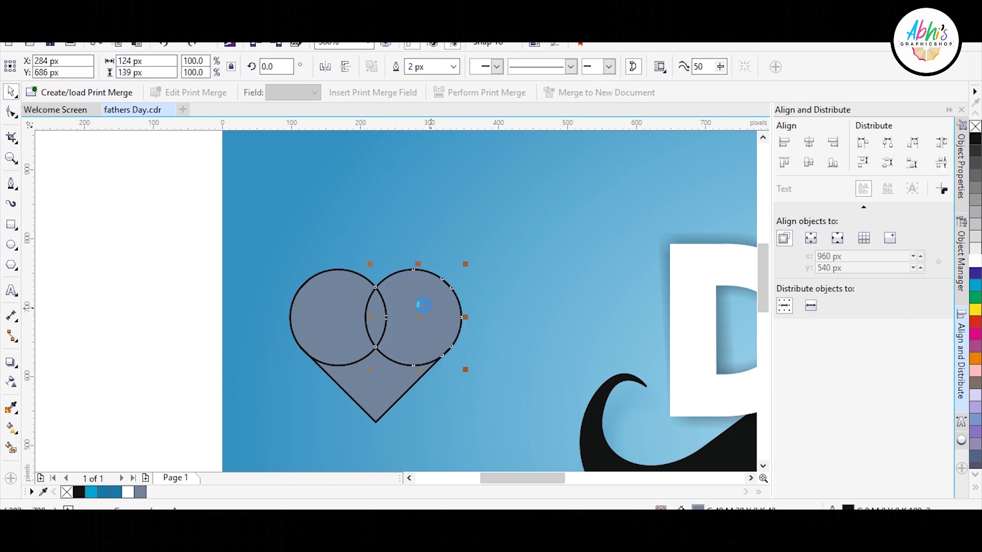
key(Delete)
key(ctrl+z)
key(ctrl+shift+z)
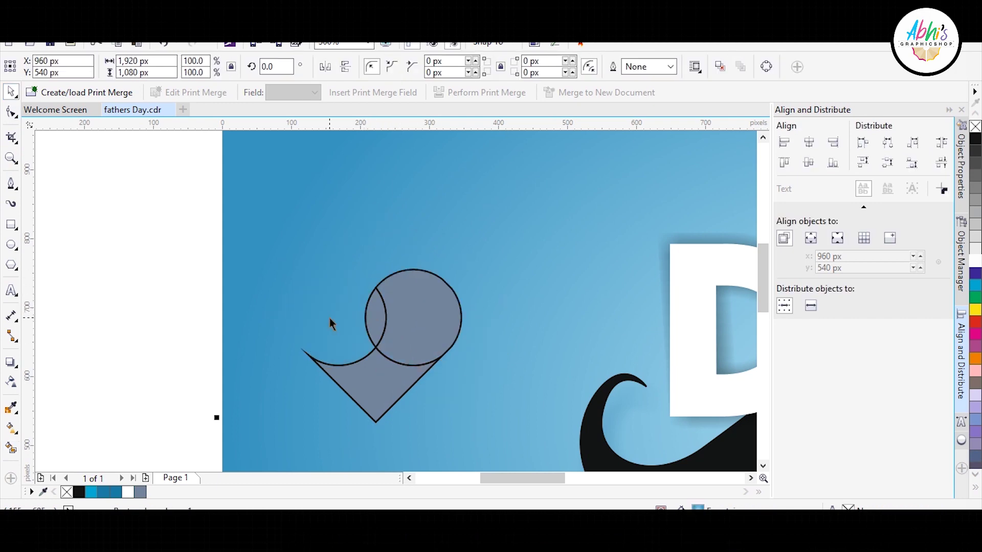
key(ctrl+z)
key(Delete)
key(Escape)
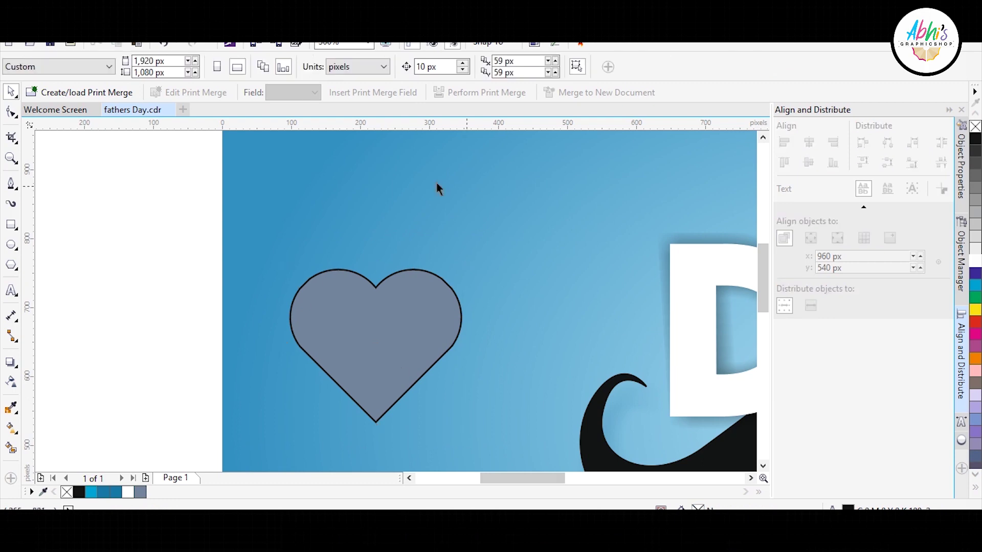
Draw a preset Basic Shapes heart at the page's left edge and delete the grey heart
click(13, 265)
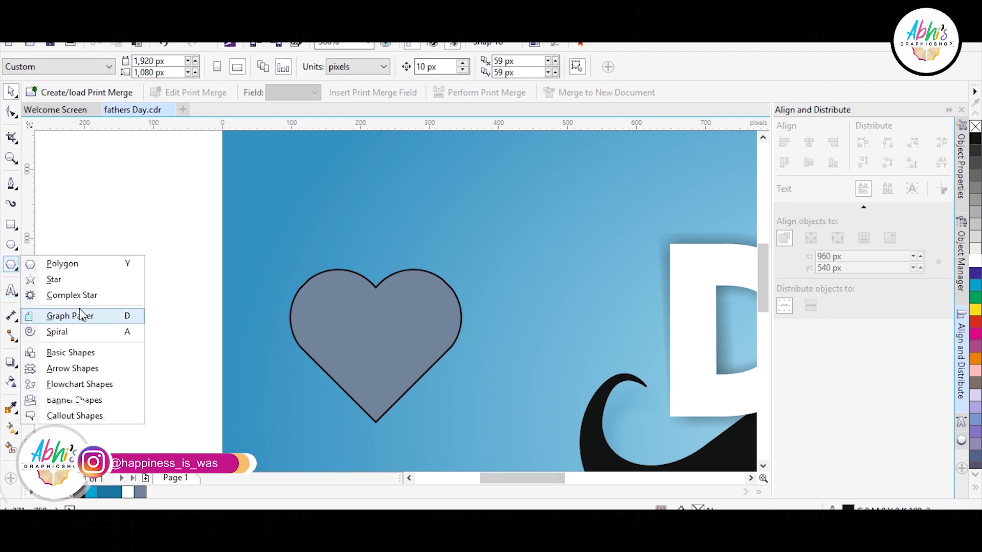
click(76, 351)
click(371, 66)
click(397, 133)
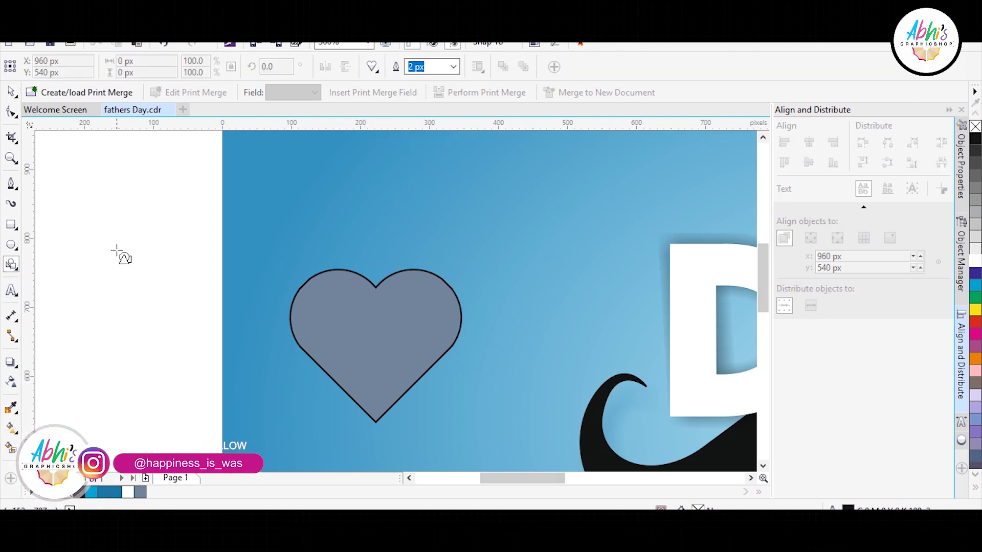
mouse_move(117, 209)
mouse_down()
mouse_move(310, 353)
mouse_move(301, 372)
mouse_up()
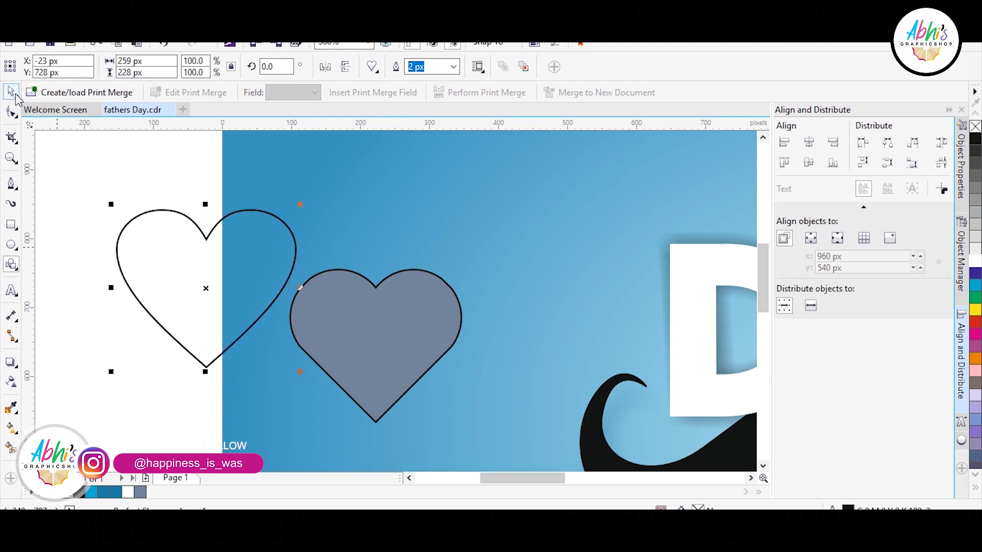
click(430, 342)
key(Delete)
Fill the new heart magenta and adjust its pink shade in Edit Fill
click(214, 263)
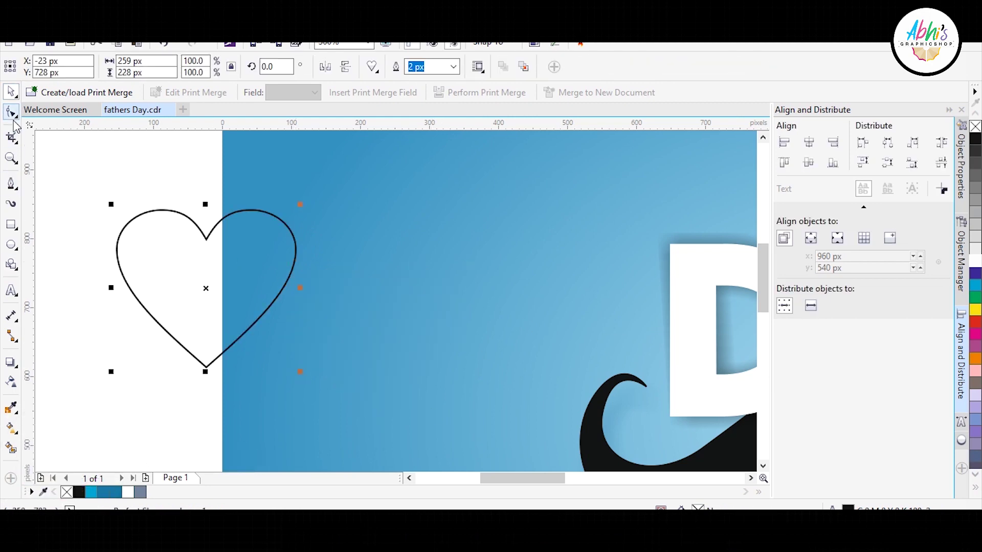
click(11, 113)
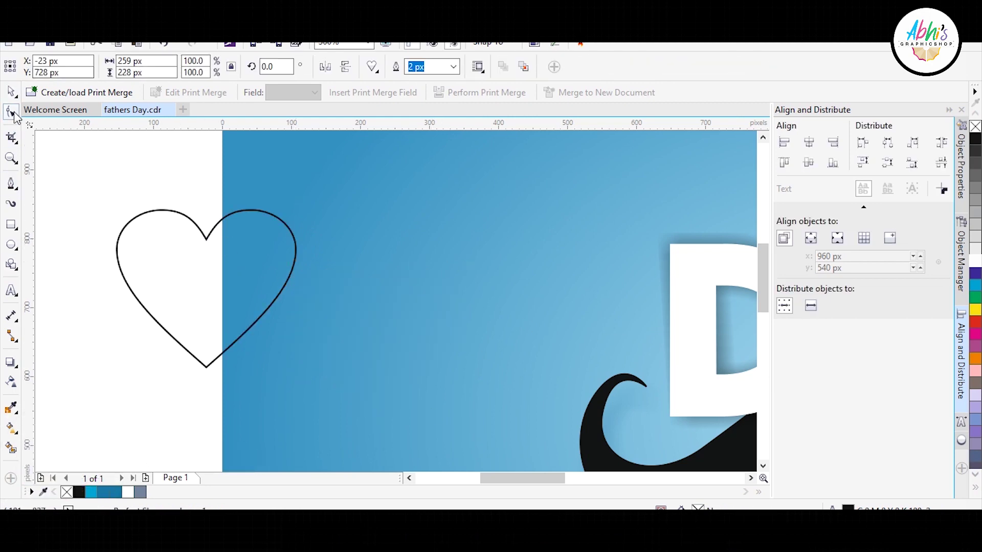
key(space)
click(975, 338)
key(shift+F11)
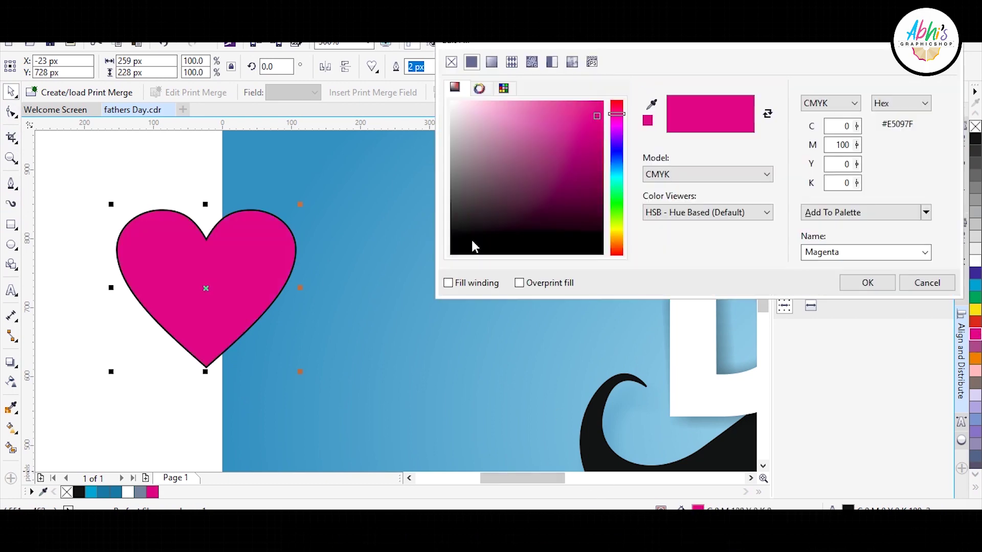
click(613, 111)
click(847, 283)
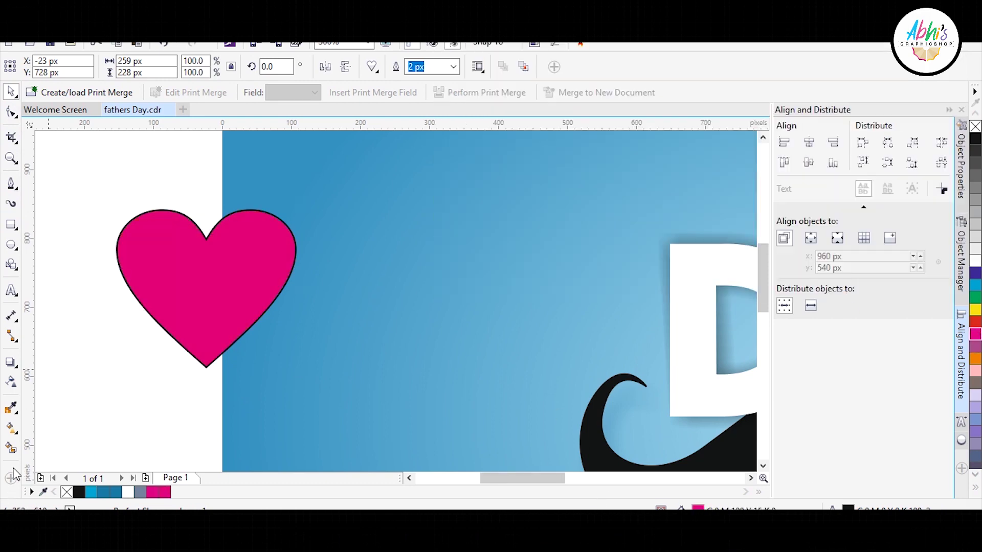
click(11, 427)
Add a mesh fill to the heart and give a node a darker magenta
click(56, 448)
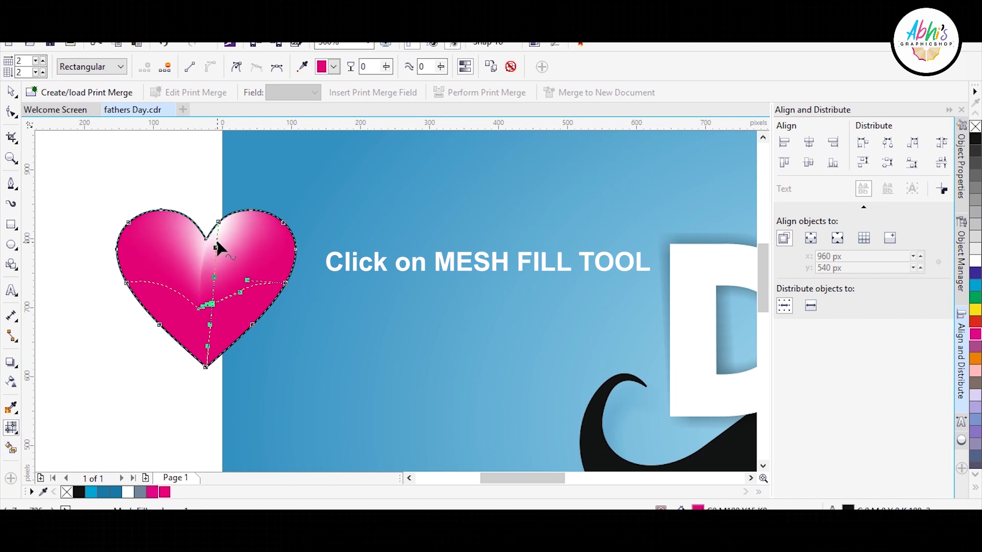
click(334, 67)
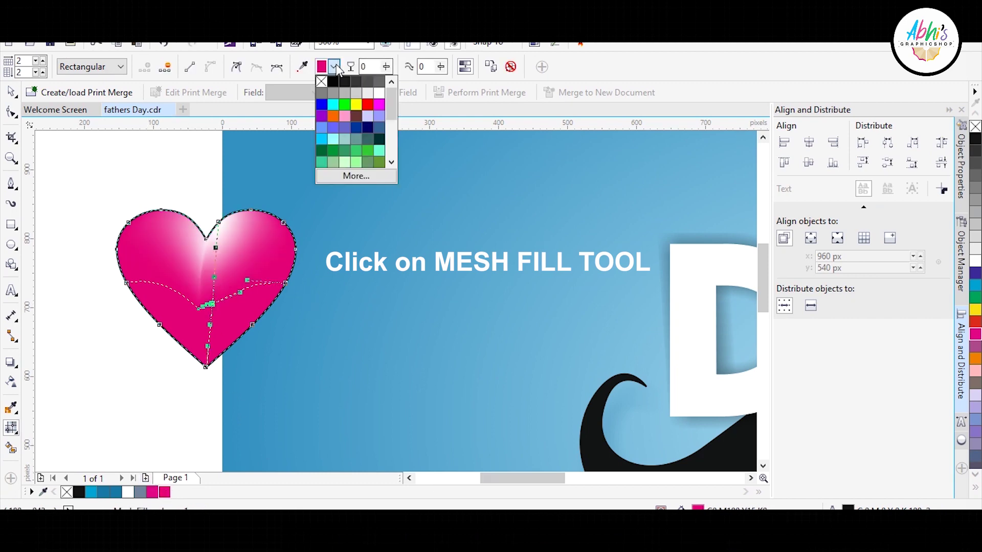
click(356, 176)
click(336, 132)
click(485, 185)
click(501, 396)
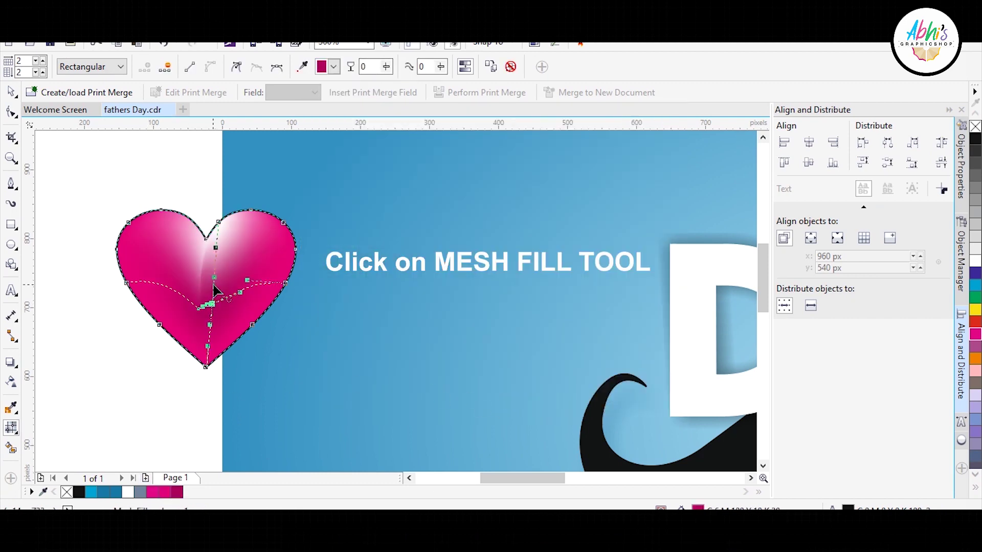
Move mesh nodes to reshape the shading and darken the bottom node magenta
mouse_move(214, 286)
mouse_down()
mouse_move(239, 303)
mouse_move(212, 312)
mouse_up()
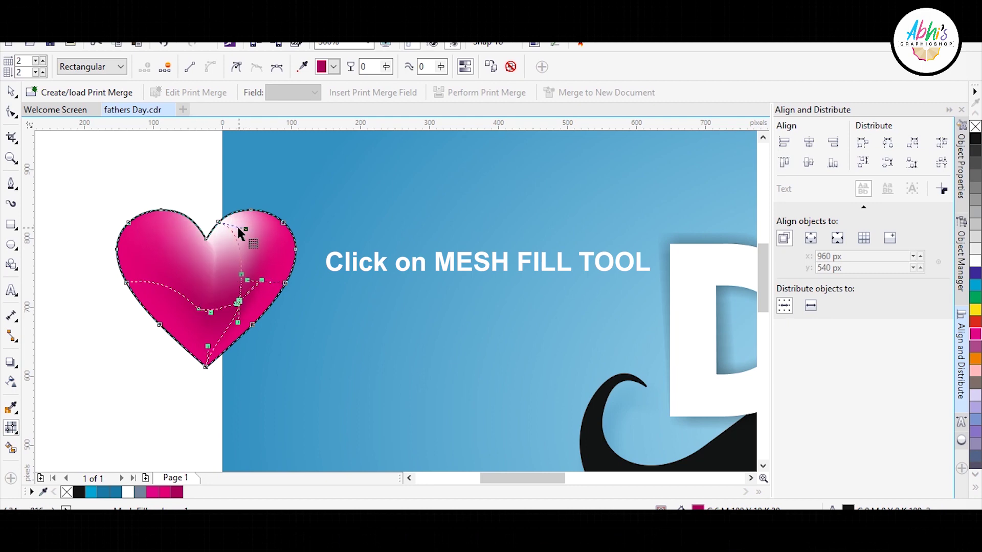
drag(237, 225, 224, 225)
drag(239, 301, 284, 282)
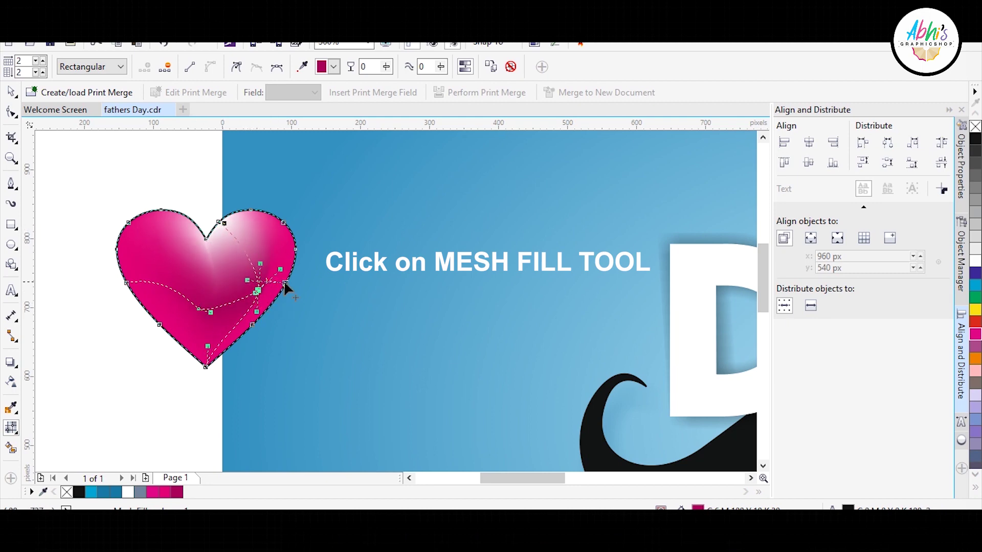
click(177, 491)
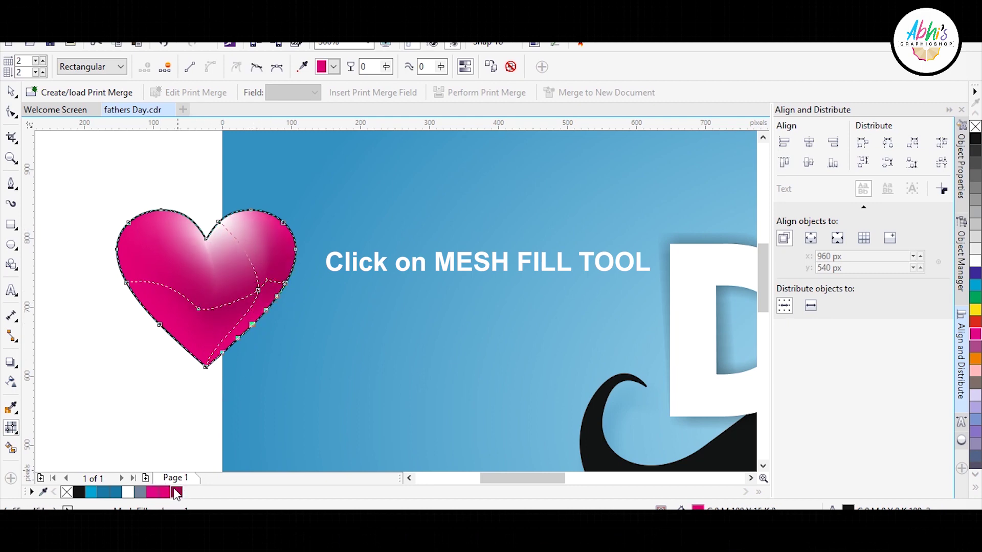
click(232, 338)
drag(207, 373, 209, 375)
click(177, 492)
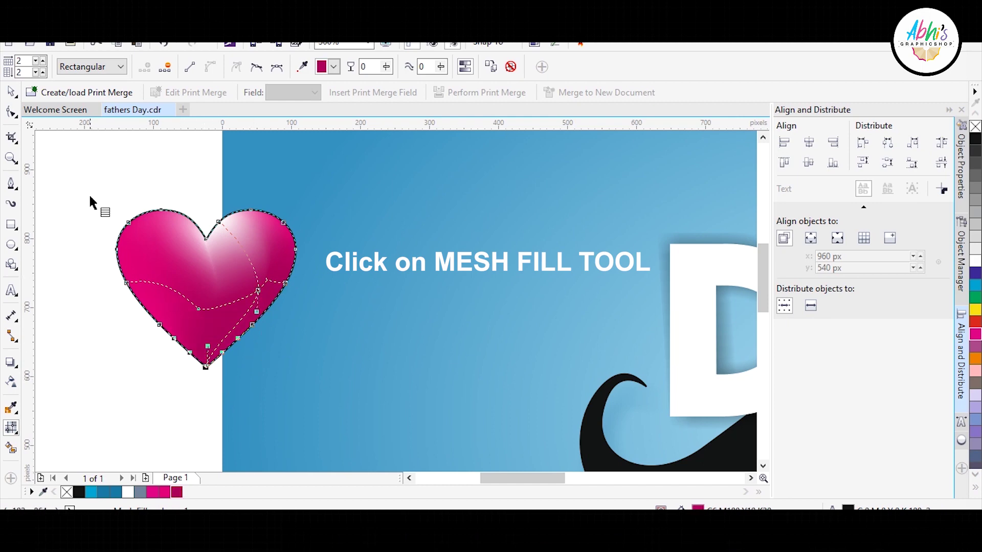
Colour more mesh nodes magenta, including the heart's top-centre node
key(space)
click(10, 426)
click(199, 309)
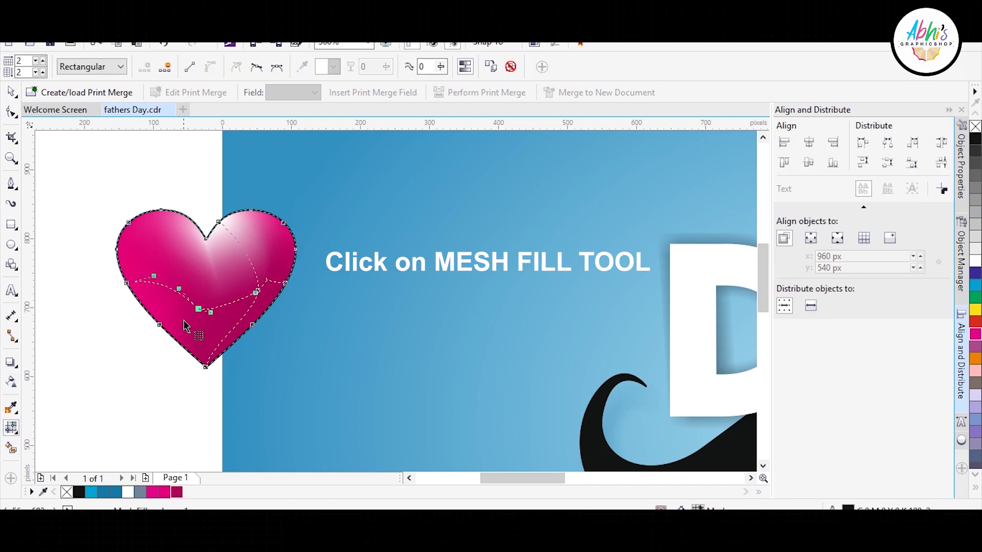
double_click(176, 492)
click(557, 447)
click(219, 222)
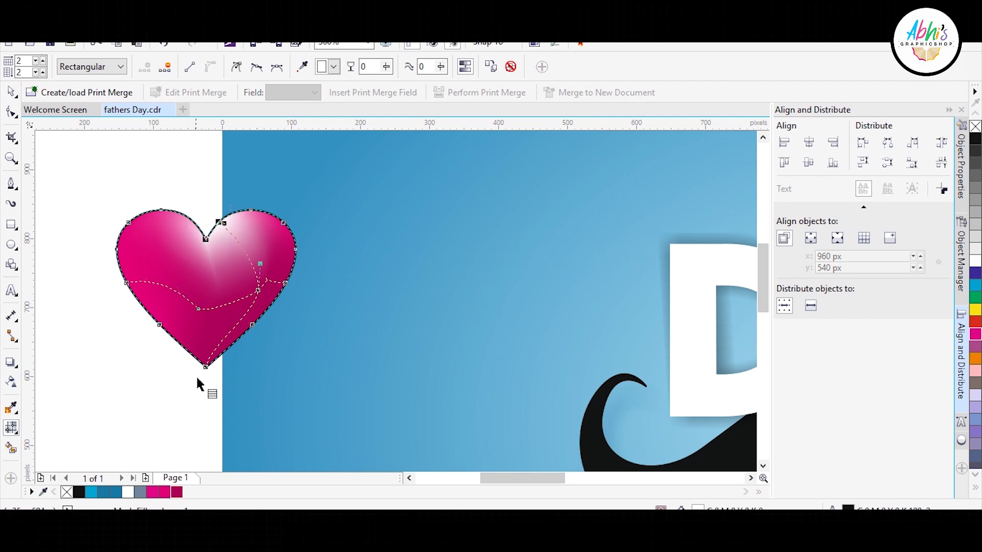
double_click(164, 492)
key(Escape)
drag(260, 258, 262, 259)
click(165, 492)
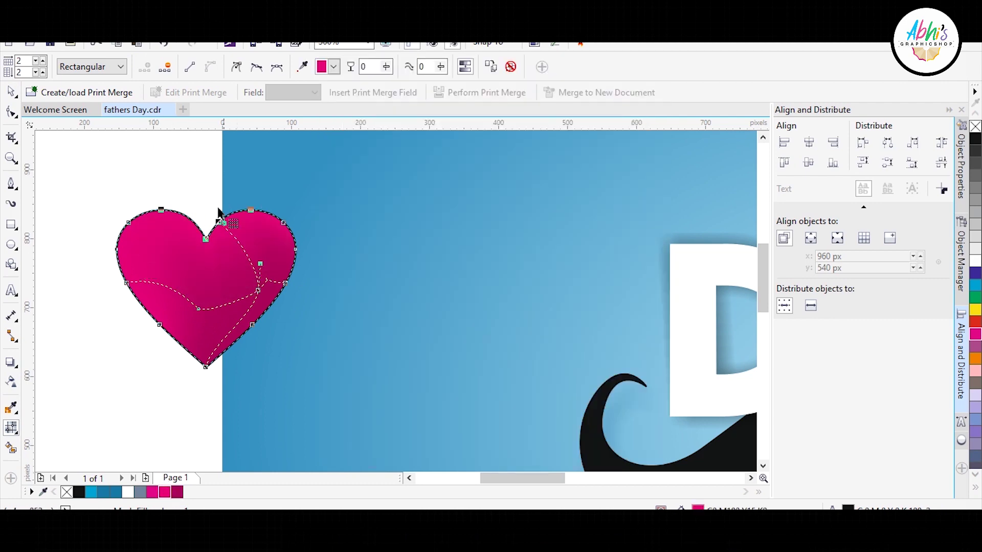
Add extra mesh lines, turning selected nodes white and the centre deeper pink
click(127, 227)
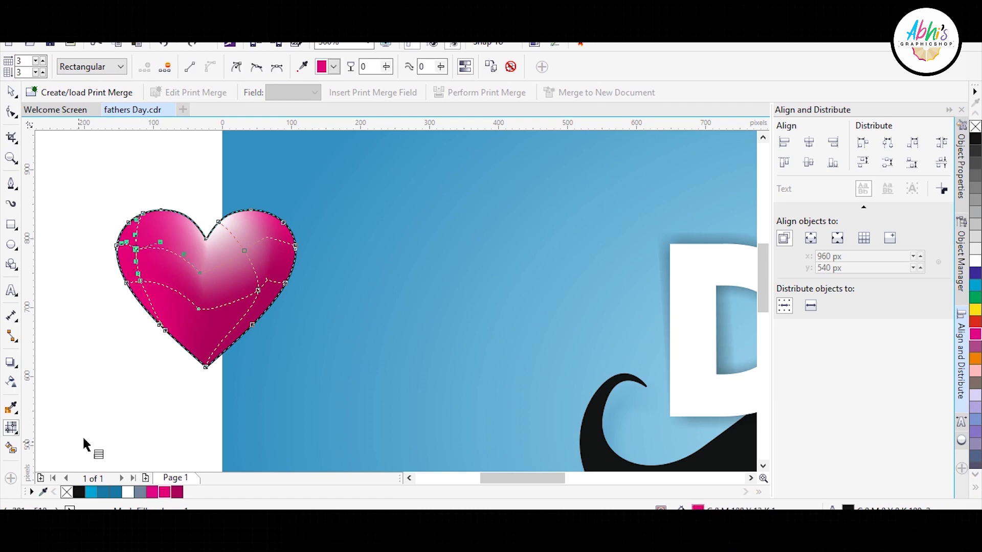
click(128, 492)
scroll(207, 276, up, 2)
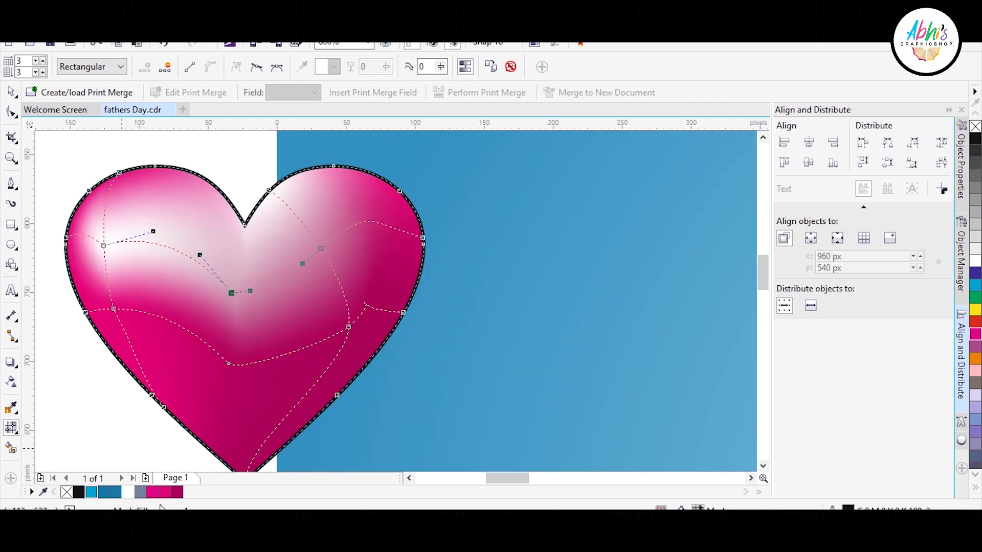
double_click(230, 291)
click(167, 494)
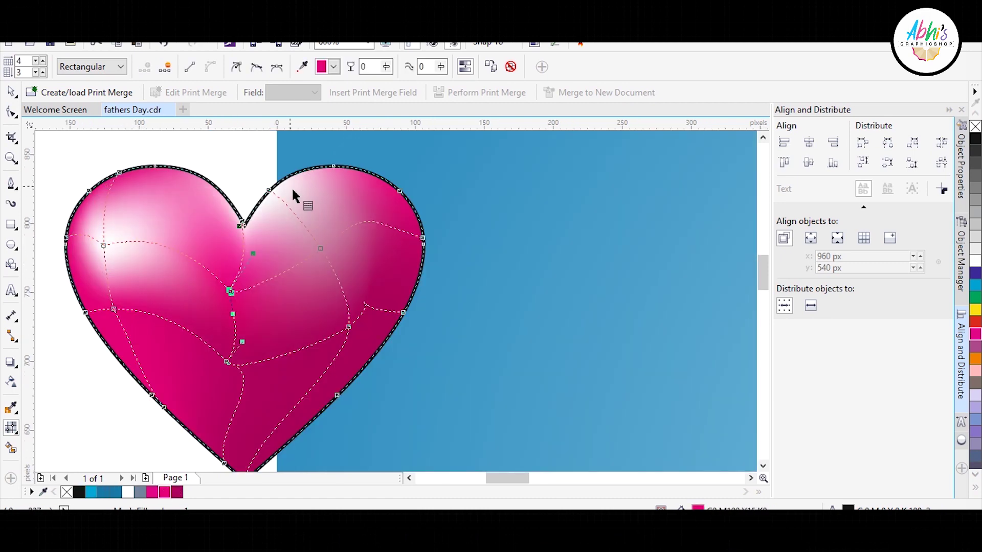
click(321, 248)
click(164, 492)
click(128, 492)
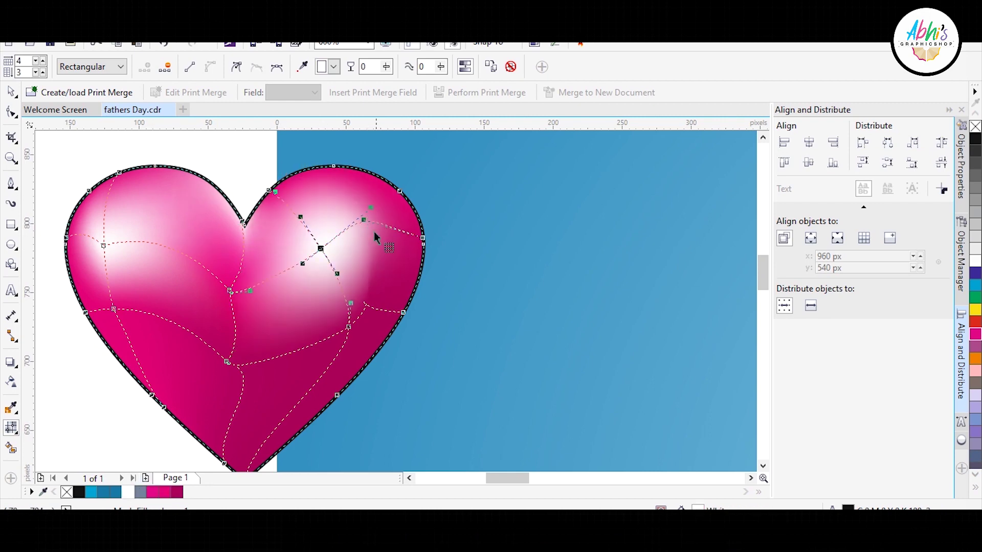
Drag highlight and shading points to shape glossy white highlights on both lobes
mouse_move(348, 327)
mouse_down()
mouse_move(329, 308)
mouse_move(336, 330)
mouse_up()
mouse_move(320, 248)
mouse_down()
mouse_move(348, 223)
mouse_move(405, 227)
mouse_move(356, 220)
mouse_up()
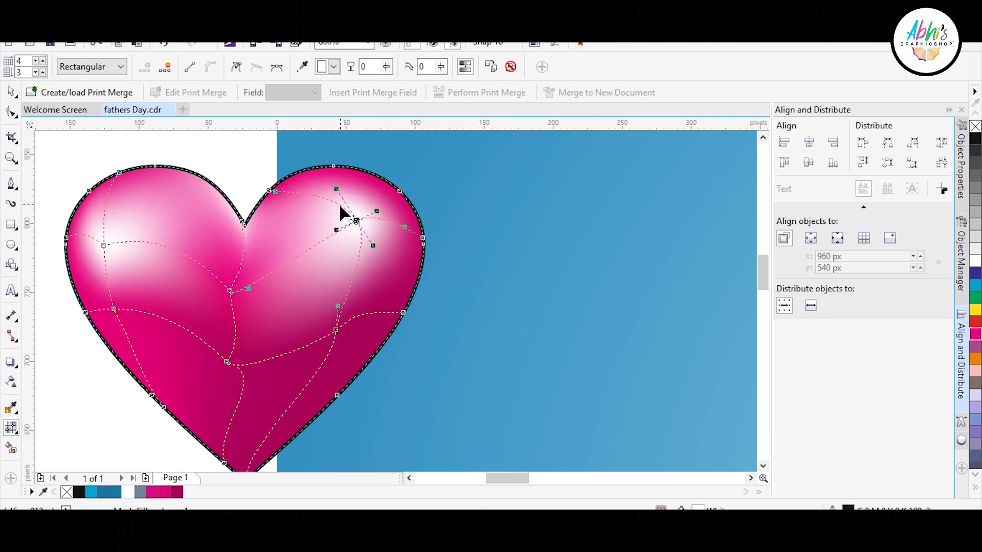
double_click(338, 307)
key(ctrl+z)
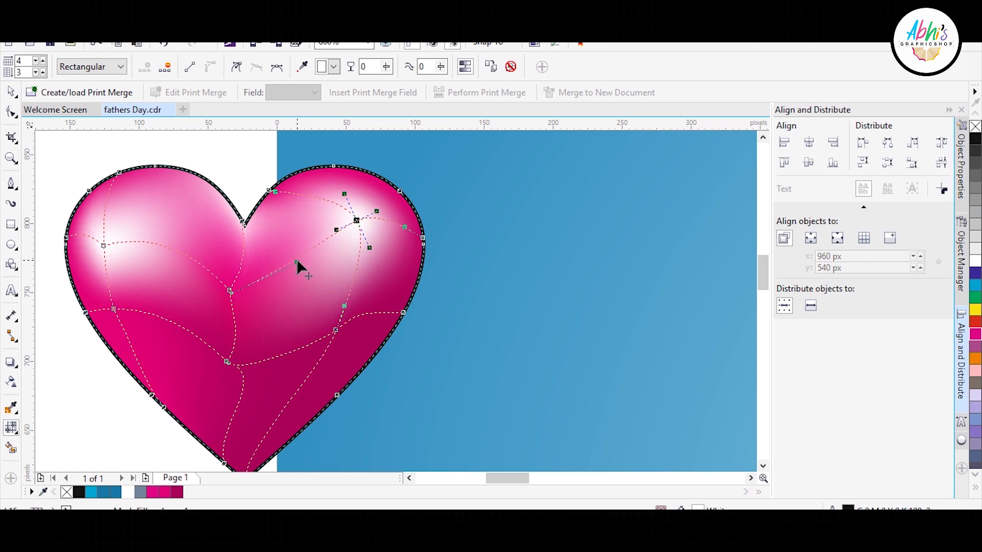
drag(114, 310, 127, 336)
click(228, 289)
drag(199, 260, 152, 233)
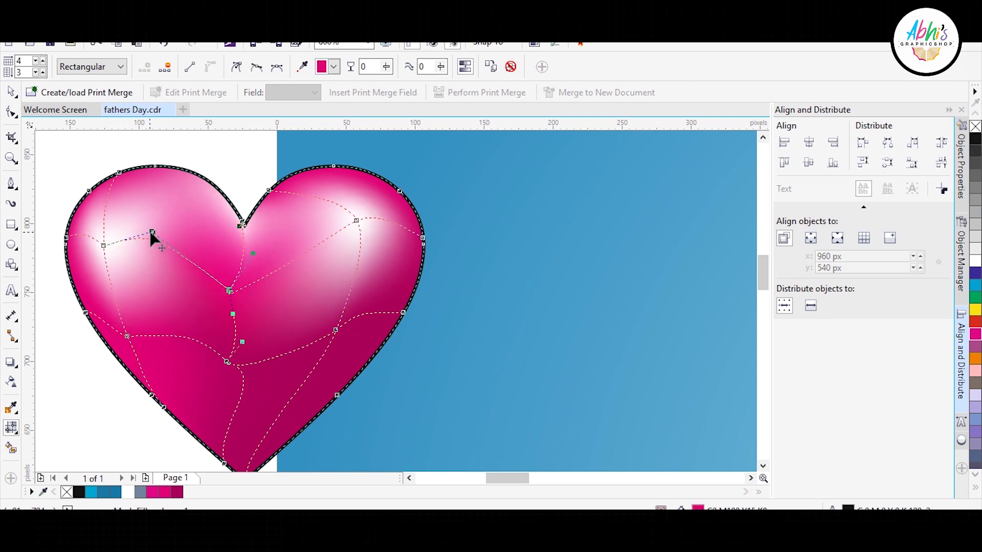
key(Escape)
scroll(182, 428, down, 2)
scroll(138, 417, up, 2)
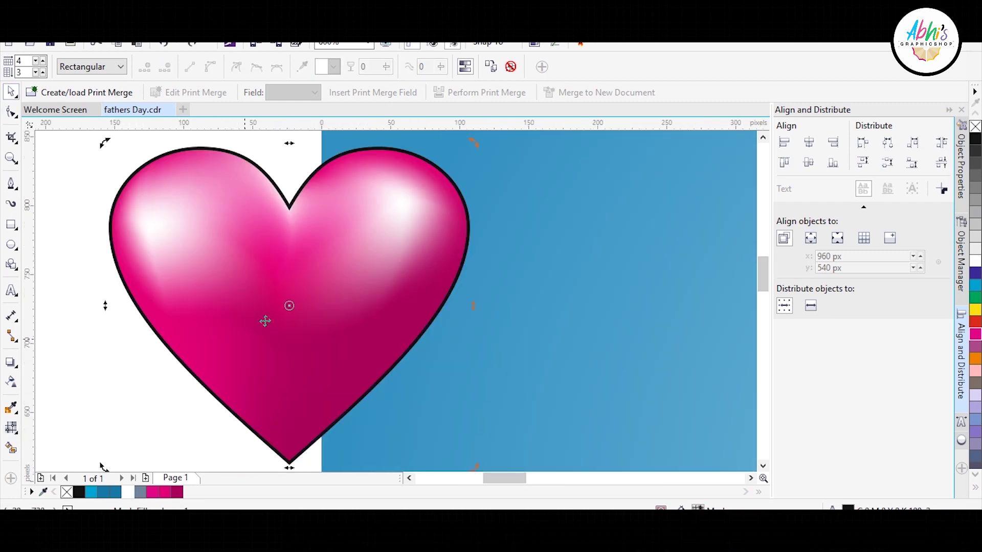
Colour the heart's lower mesh point deep purple #8A295B
drag(271, 343, 259, 356)
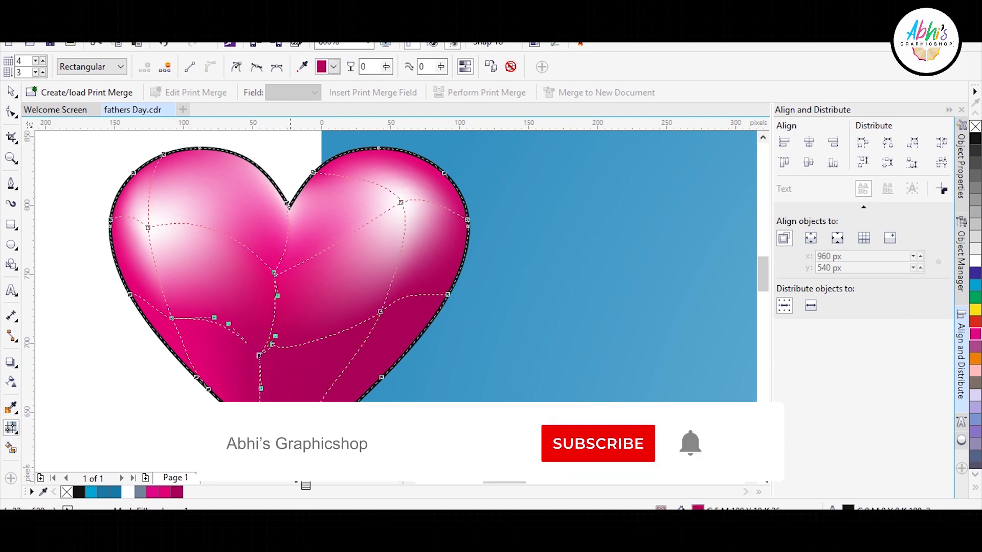
key(shift+F11)
click(471, 62)
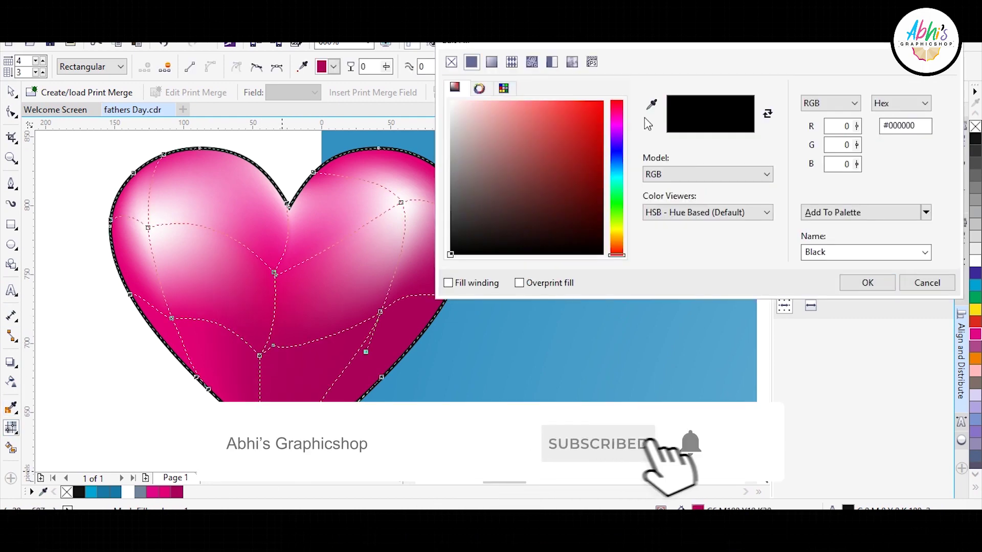
click(582, 170)
drag(559, 153, 558, 171)
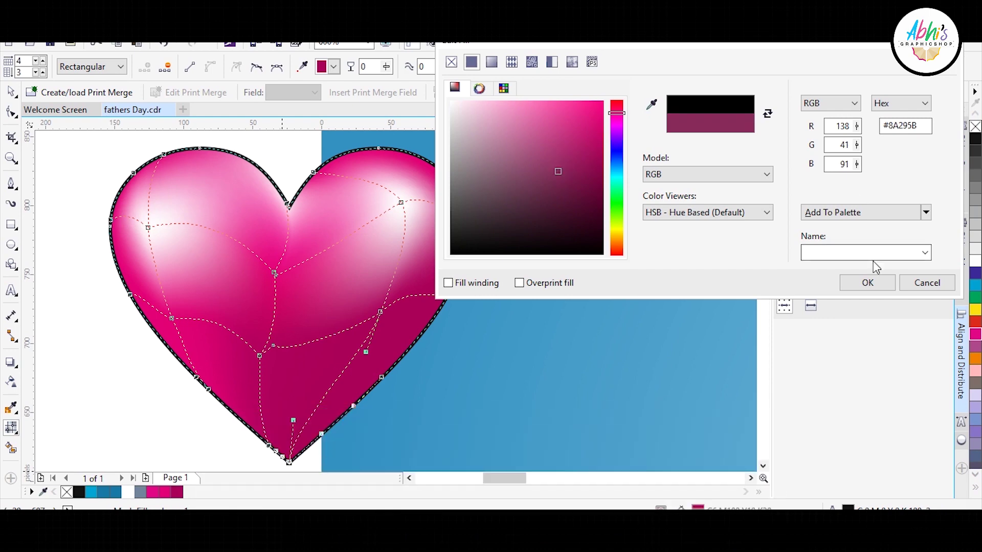
click(560, 184)
click(867, 282)
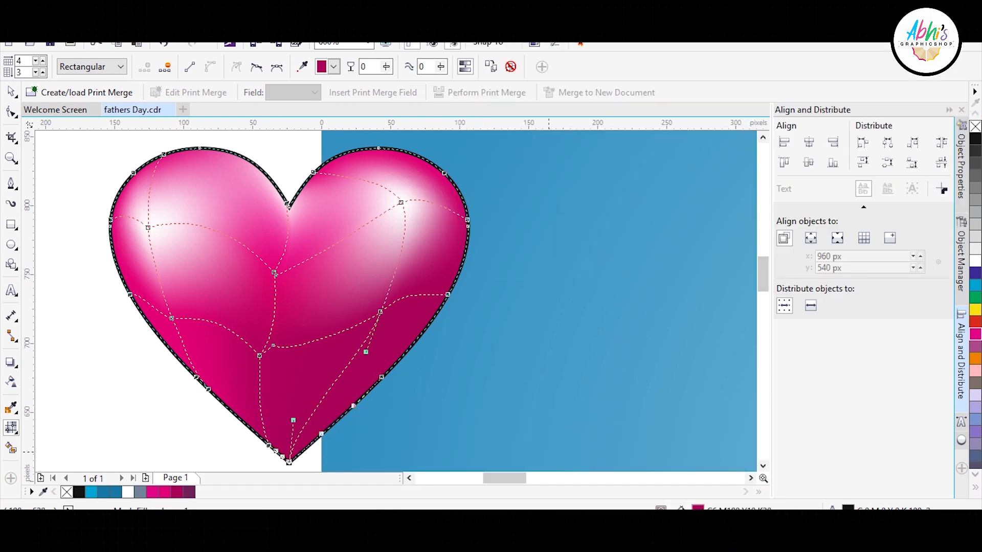
Move the glossy heart onto the left side of DAD
click(11, 93)
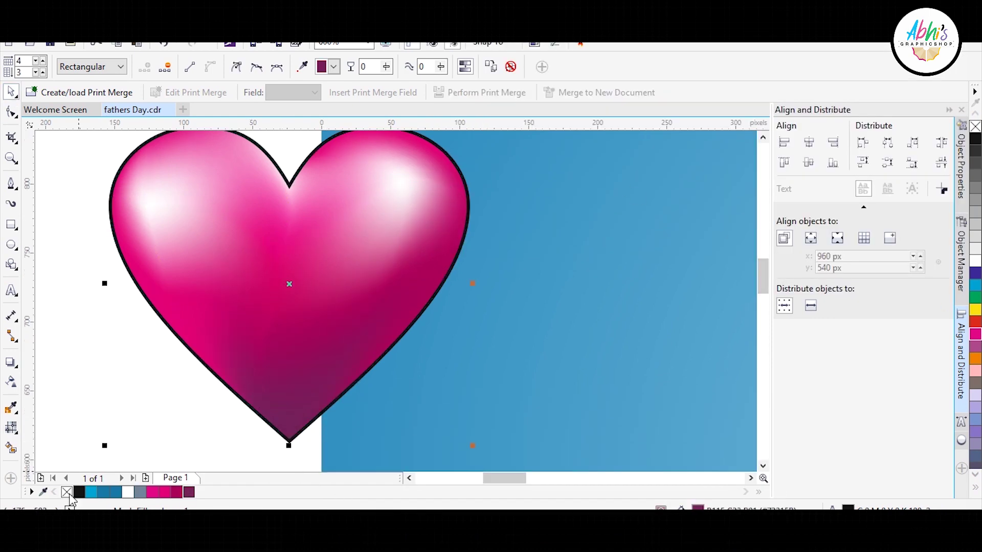
scroll(358, 286, down, 5)
drag(215, 291, 424, 302)
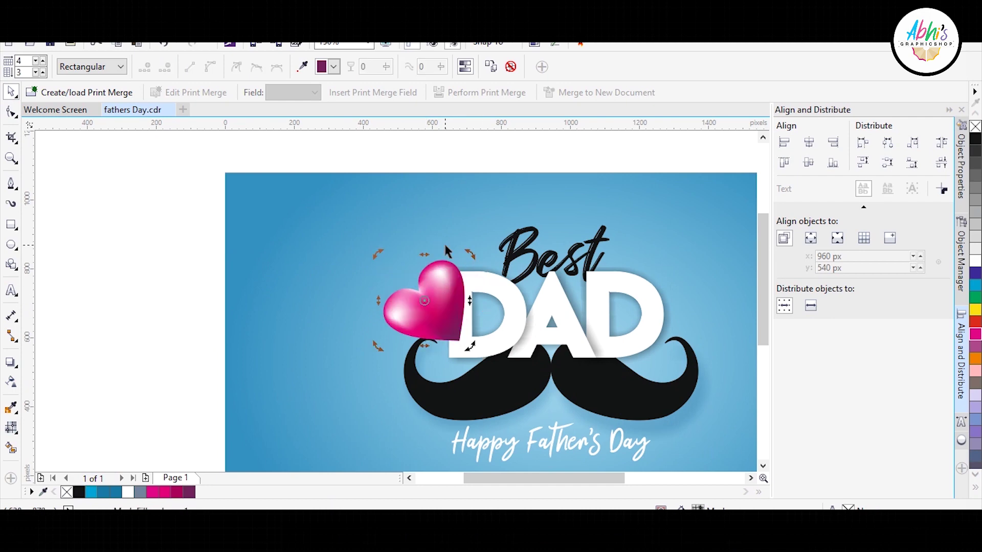
Shrink the glossy heart and settle its final size and position
click(434, 293)
mouse_move(465, 257)
mouse_down()
mouse_move(433, 287)
mouse_move(467, 319)
mouse_move(493, 290)
mouse_up()
scroll(446, 320, up, 2)
click(449, 307)
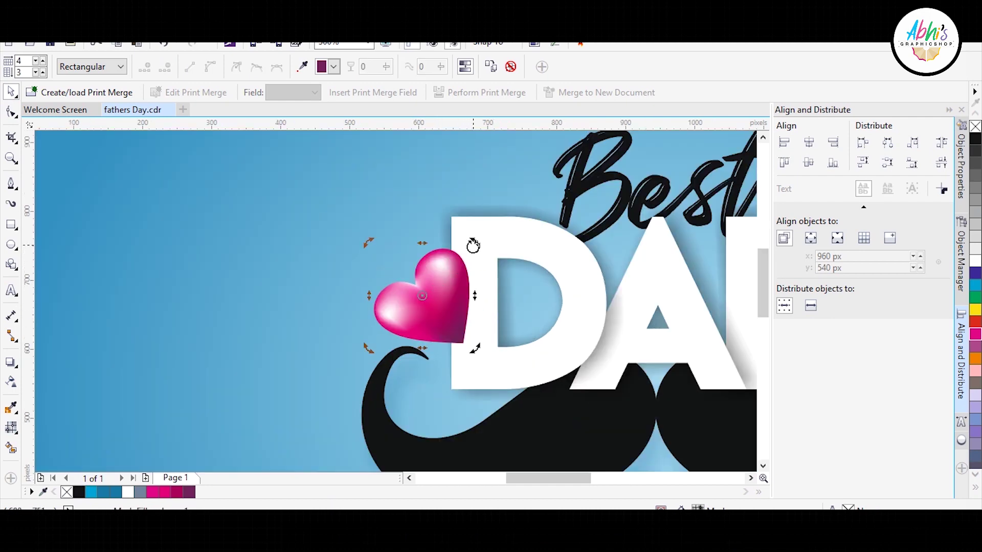
key(Escape)
Give the heart a soft down-right drop shadow at opacity 25
click(441, 314)
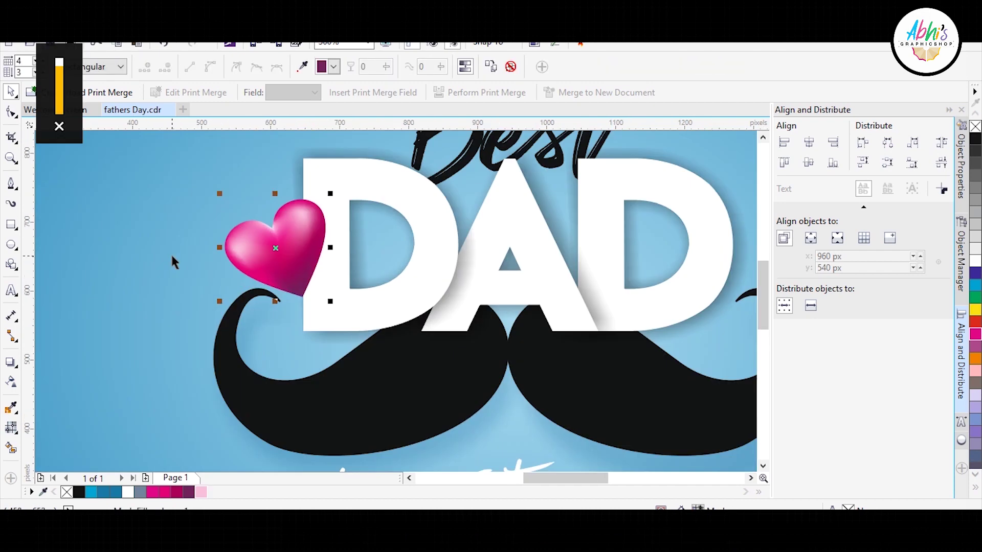
click(11, 362)
drag(314, 269, 323, 274)
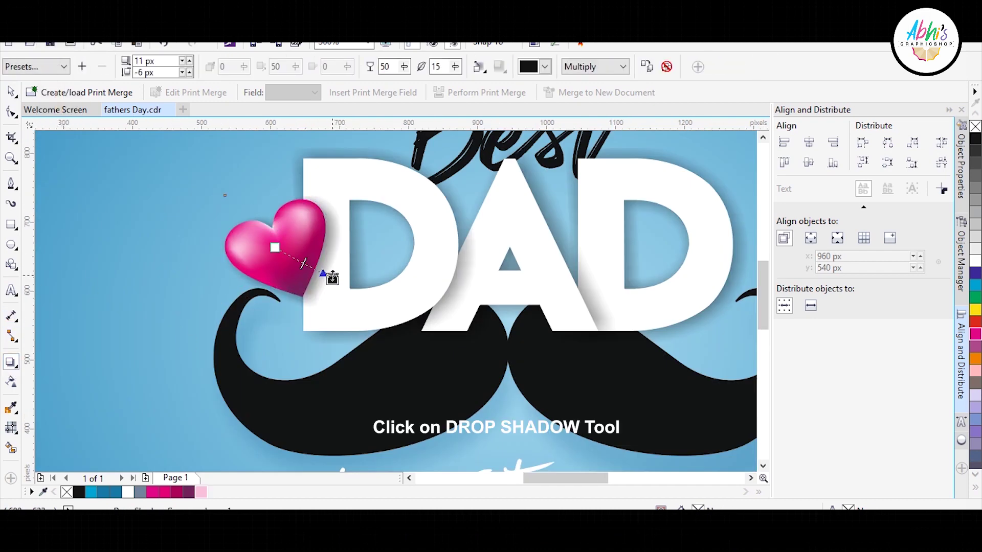
click(385, 67)
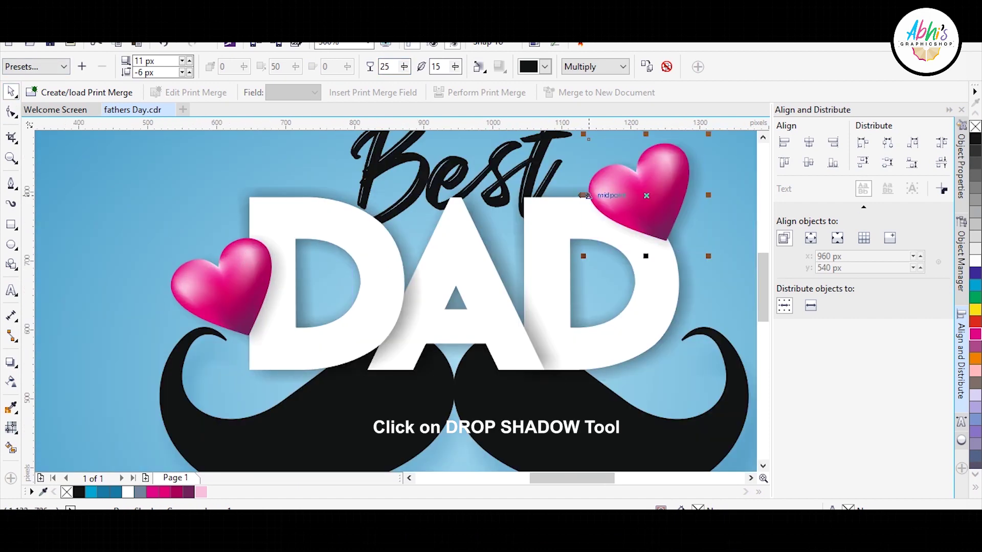
key(m)
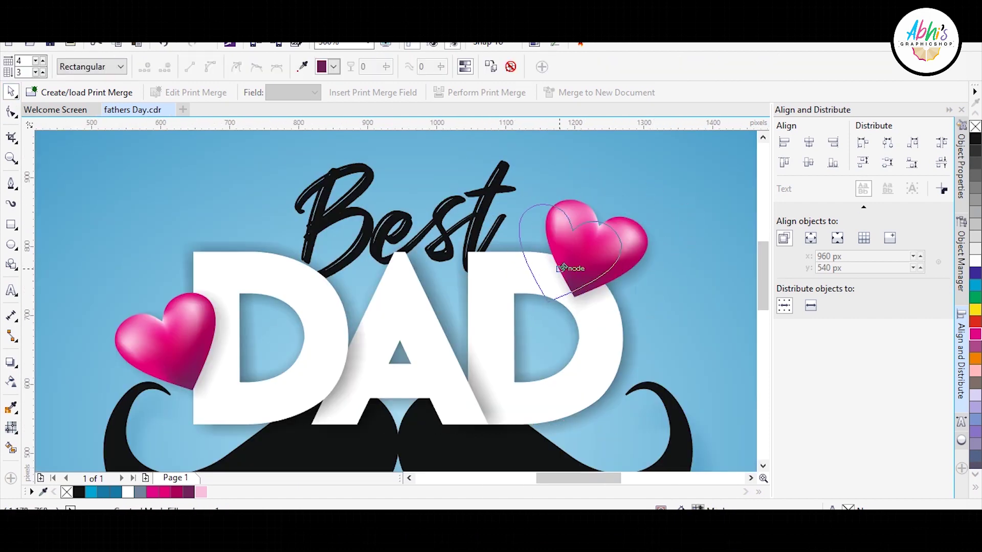
scroll(531, 214, down, 2)
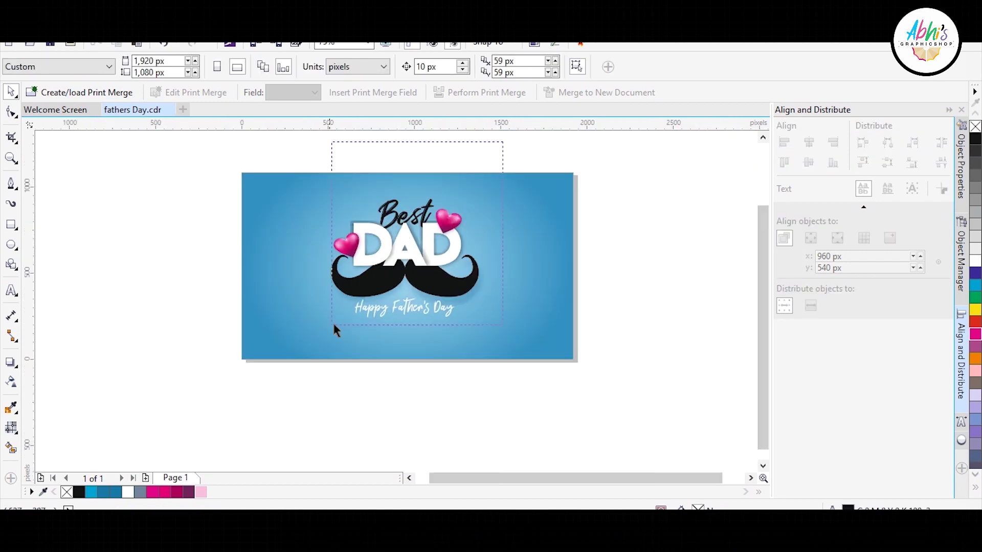
Centre the whole design, including the blue background, on the page
drag(504, 145, 331, 334)
key(p)
shift+click(523, 290)
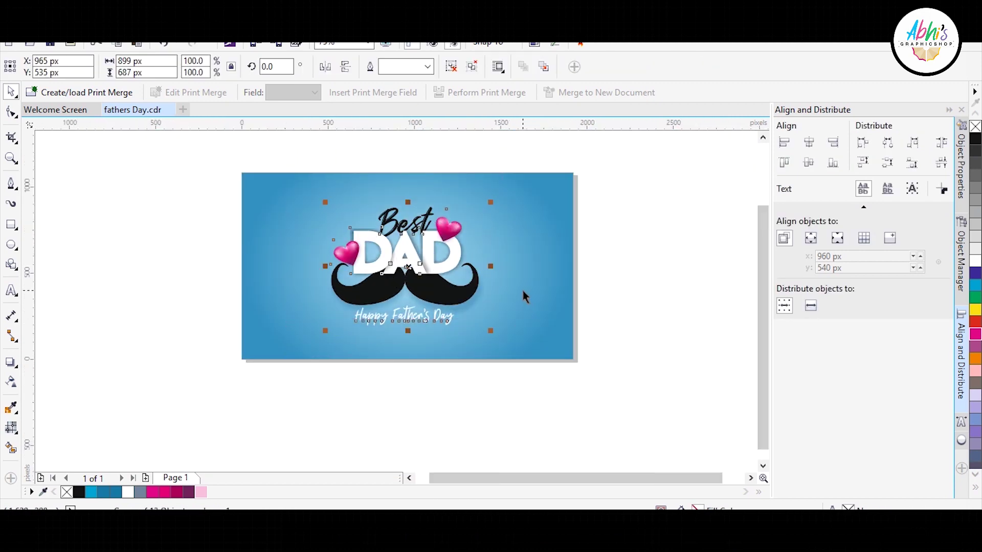
key(Escape)
scroll(556, 323, up, 3)
scroll(556, 322, up, 2)
Draw a gentle curve just under the Happy Father's Day script
key(F5)
click(127, 350)
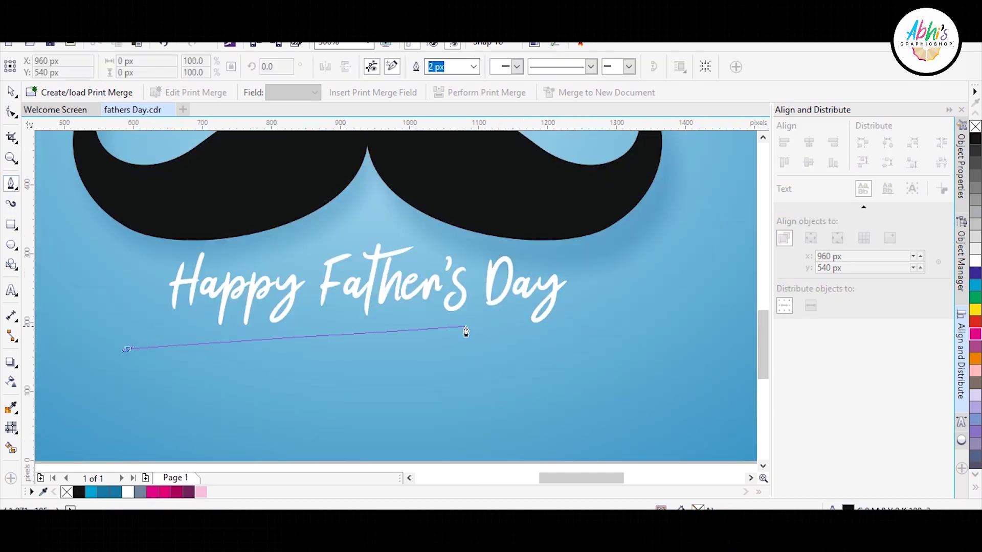
drag(504, 332, 612, 371)
key(space)
drag(466, 326, 513, 317)
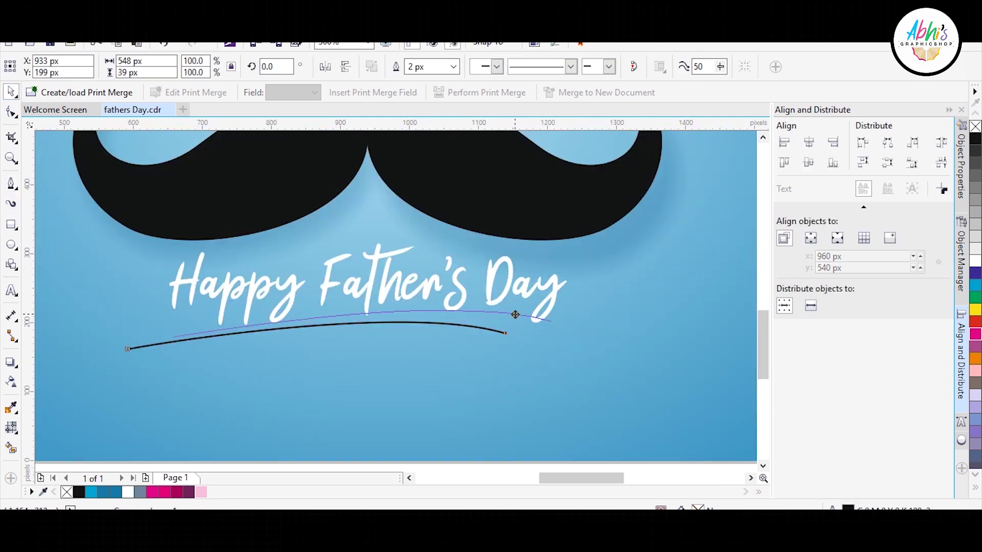
Turn the curve into a tapered Artistic Media brush stroke 9 px wide
click(11, 204)
click(184, 66)
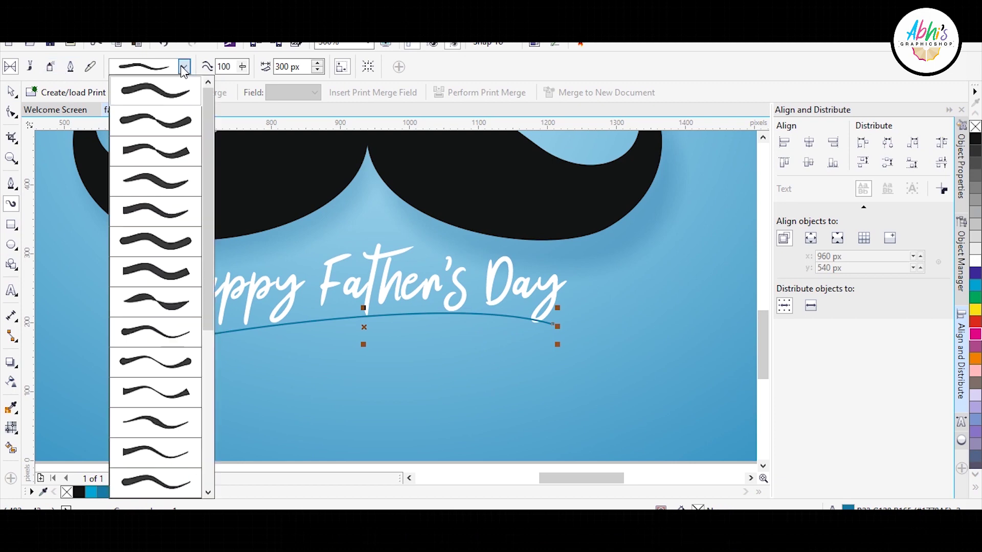
click(143, 87)
double_click(286, 66)
text(9)
key(Return)
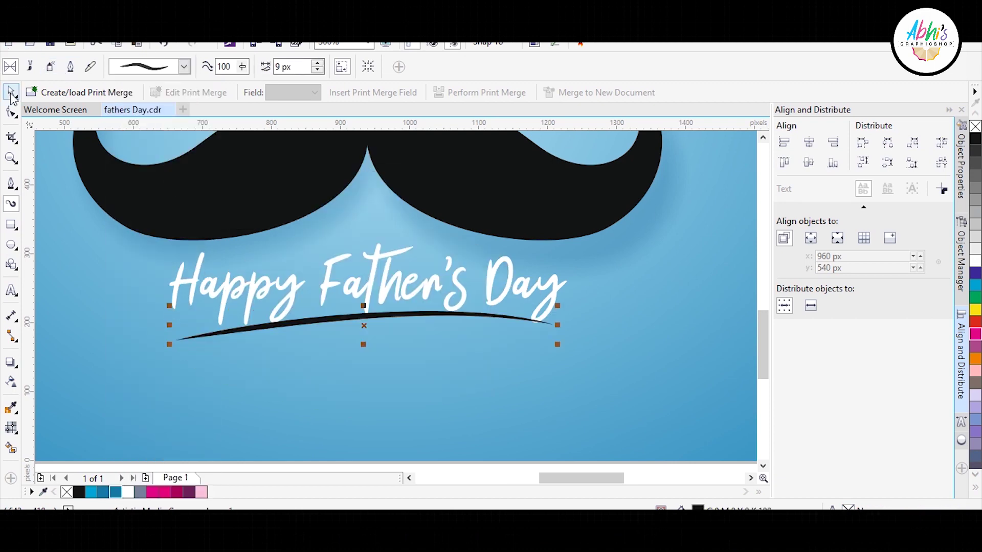
Colour the swoosh blue
click(11, 92)
click(103, 492)
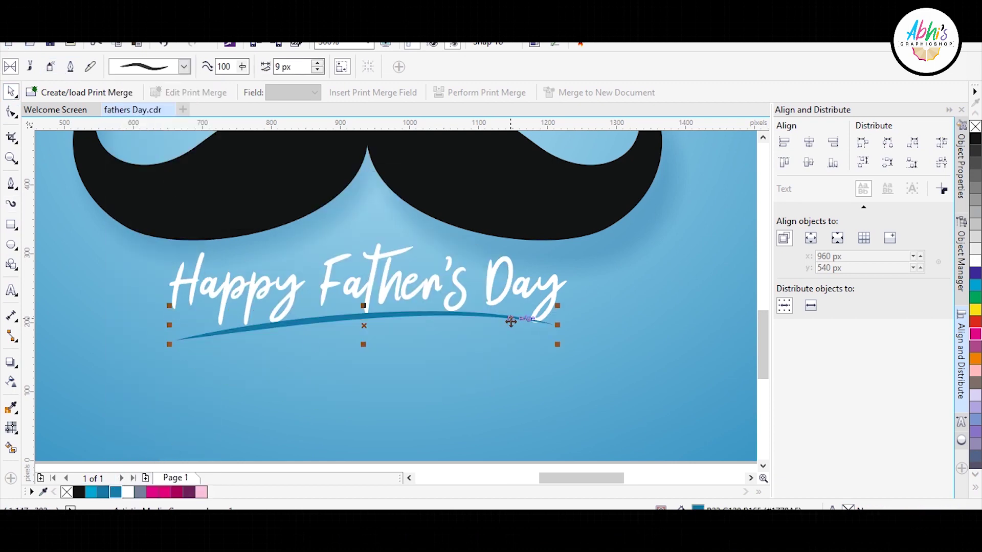
scroll(434, 358, down, 3)
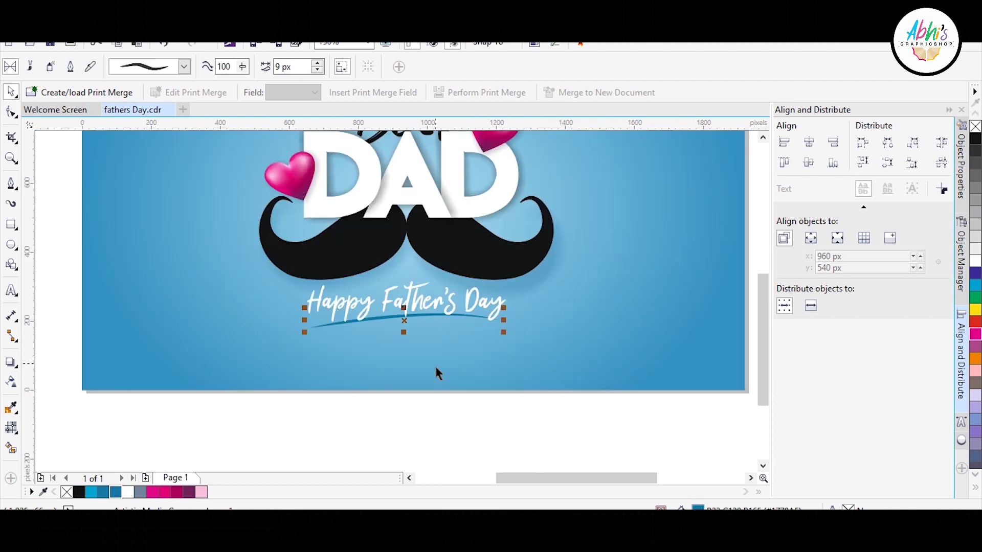
scroll(435, 364, up, 4)
scroll(415, 310, down, 1)
scroll(415, 310, down, 4)
click(384, 416)
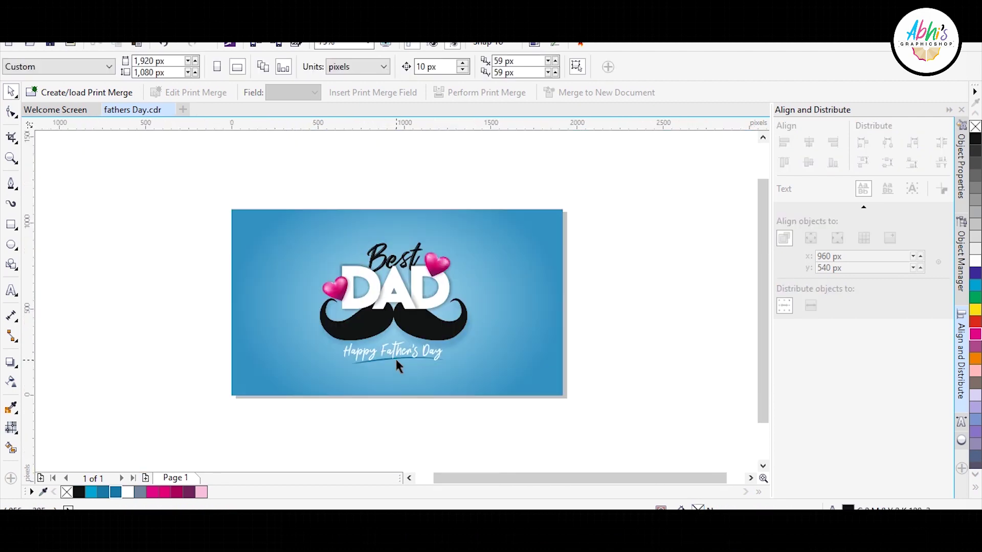
Adjust the mustache's drop shadow offset and view the whole page
click(450, 350)
scroll(450, 350, up, 3)
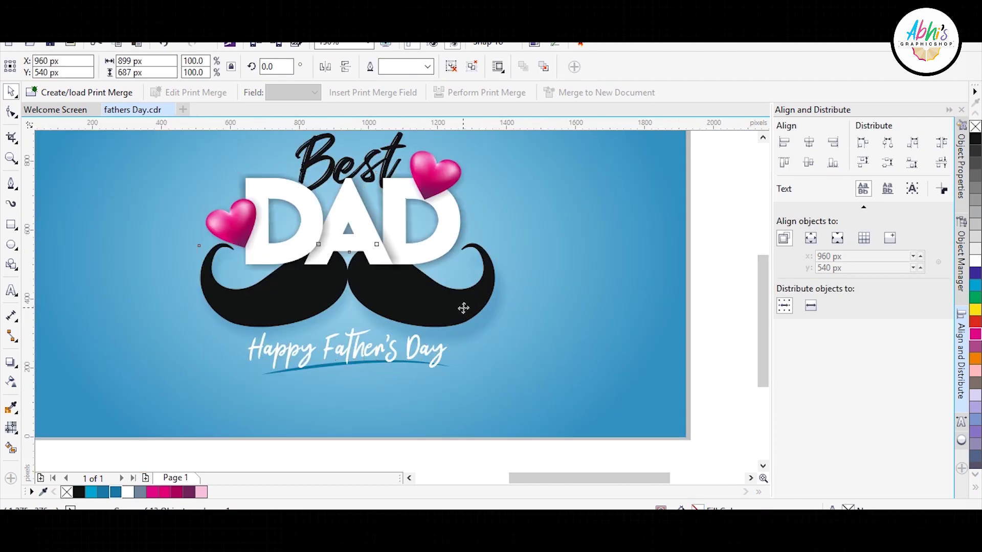
click(11, 362)
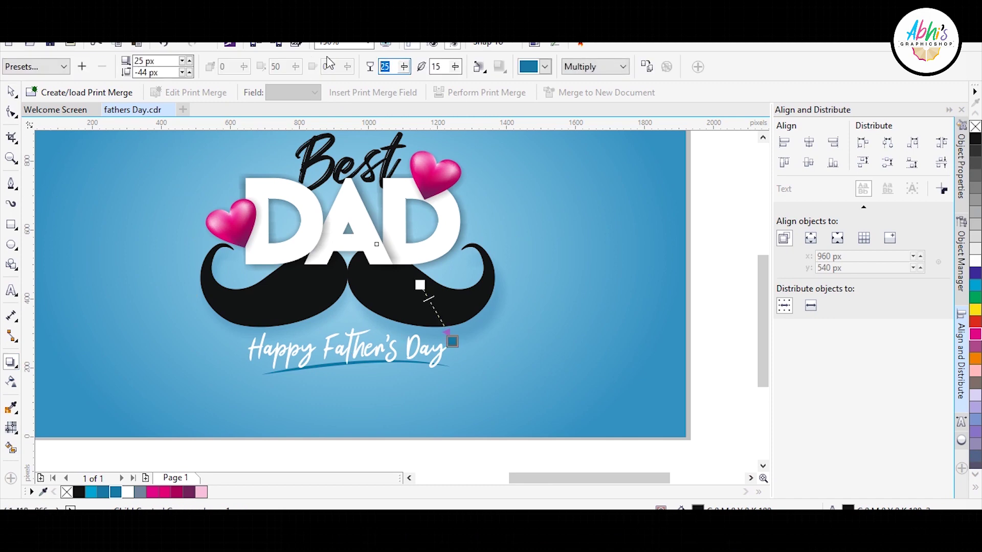
click(273, 283)
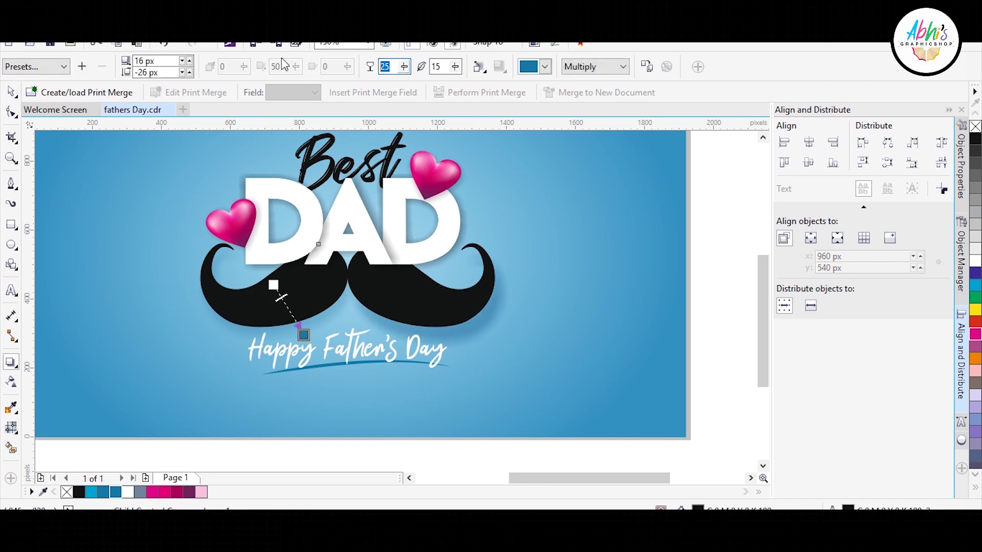
text(40)
click(10, 91)
key(shift+F4)
click(656, 217)
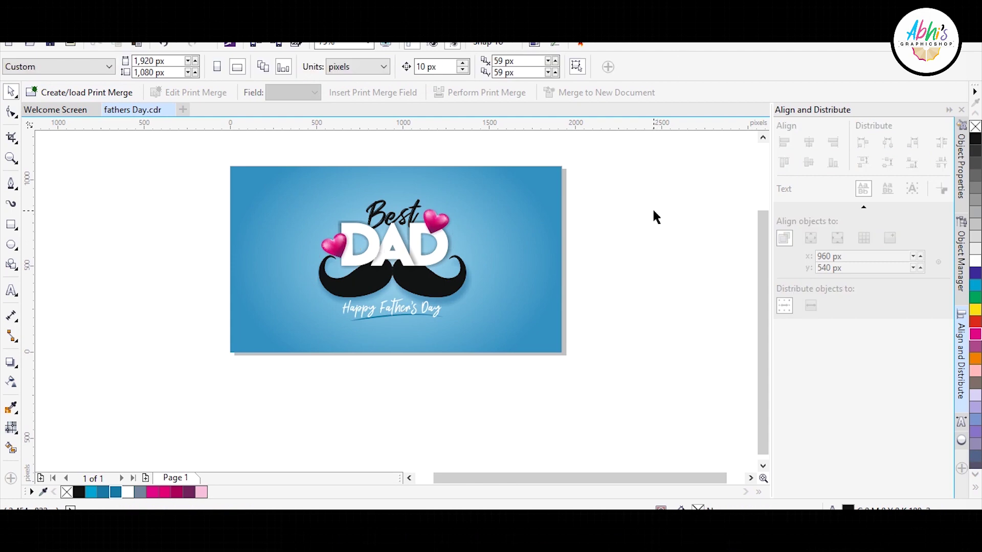